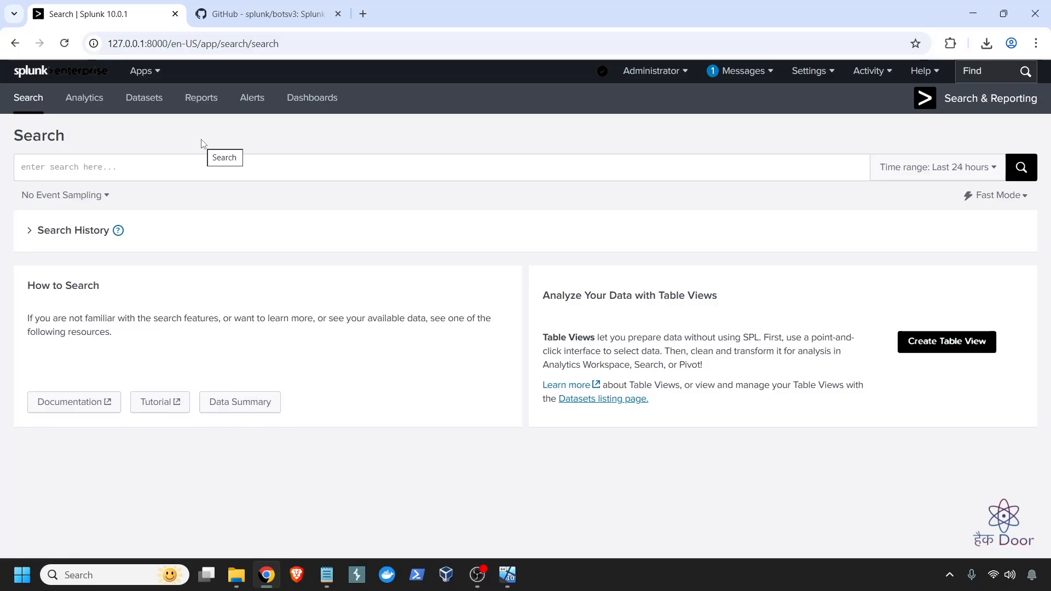
# Check the hosts listed in the Data Summary and close the summary.
pyautogui.click(256, 412)
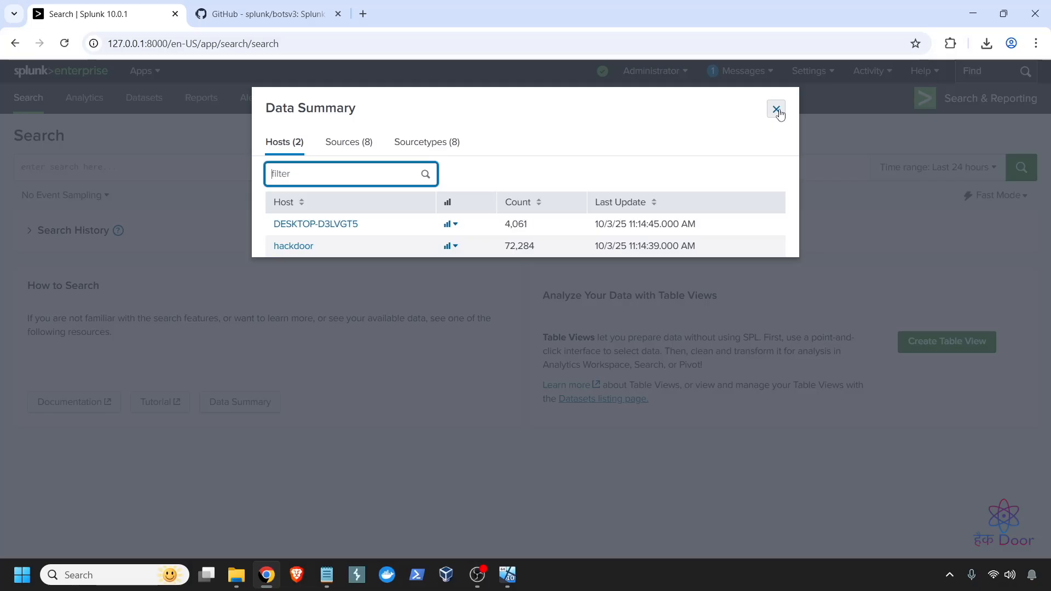
pyautogui.click(777, 110)
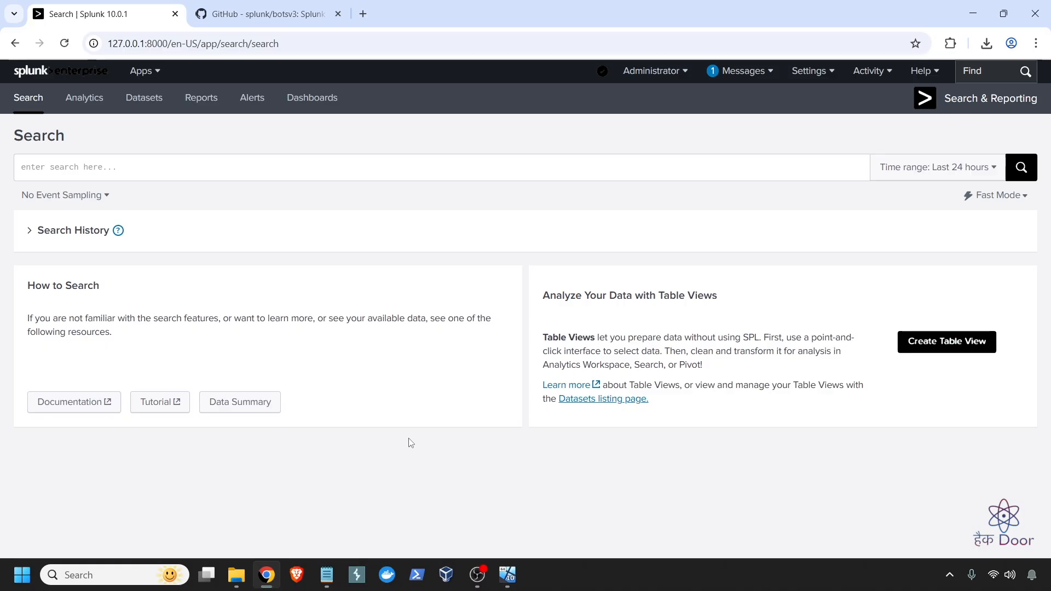
# Examine the data sourcetypes included in the botsv3 dataset in its GitHub README, including o365:management:activity.
pyautogui.click(249, 24)
pyautogui.scroll(6, 313, 219)
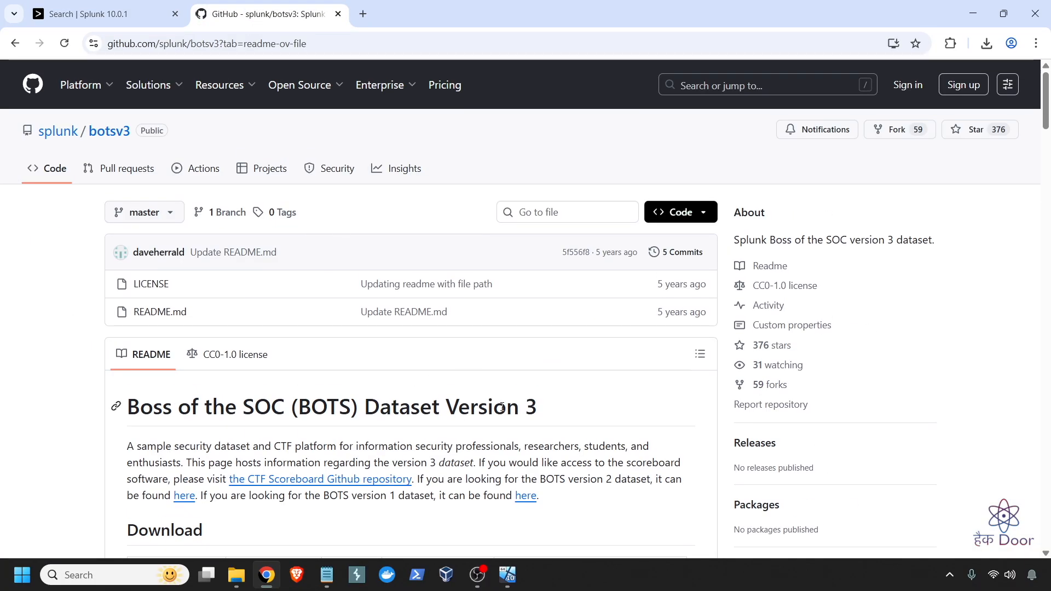
pyautogui.scroll(-12, 514, 382)
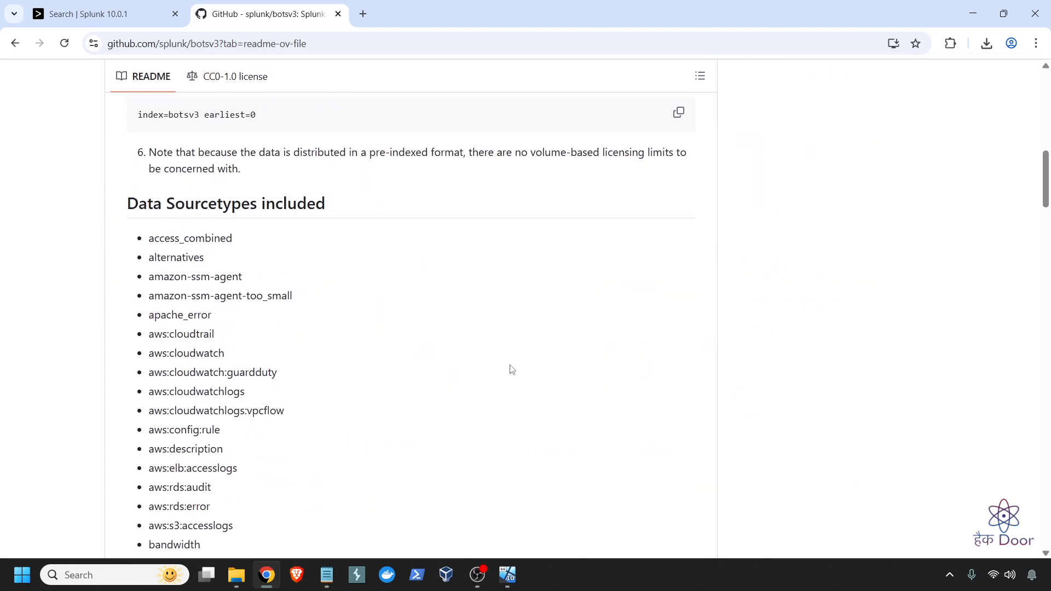
pyautogui.scroll(-1, 346, 328)
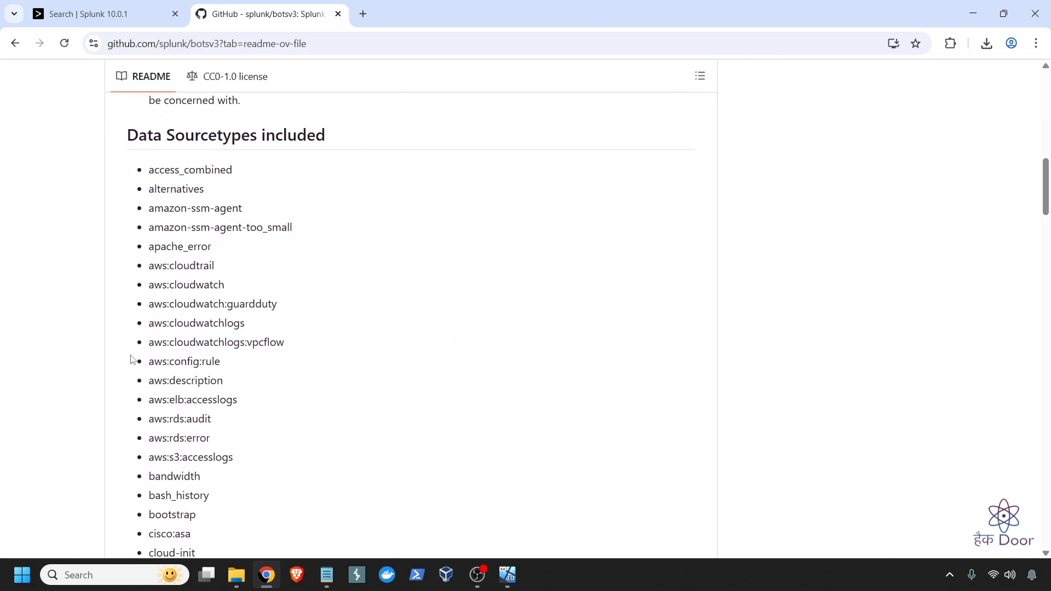
pyautogui.scroll(-4, 136, 364)
pyautogui.scroll(-2, 210, 405)
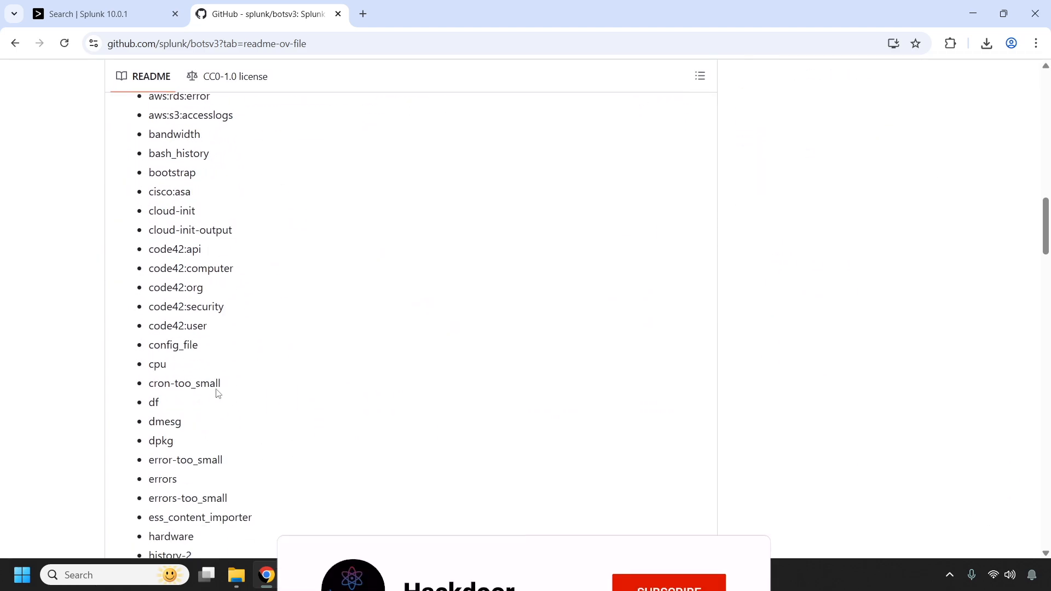
pyautogui.scroll(-3, 303, 359)
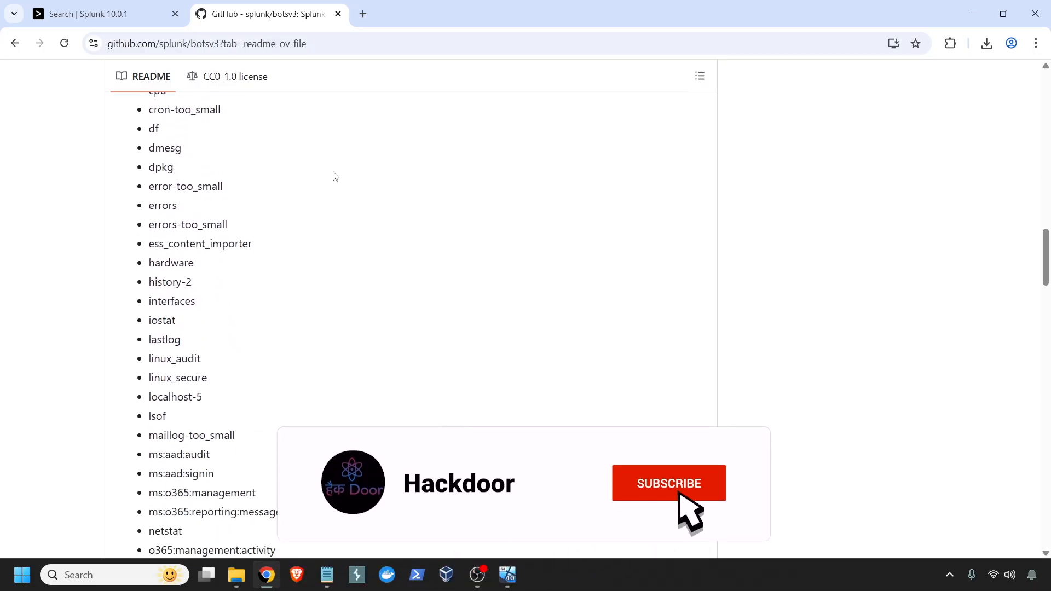
pyautogui.scroll(-4, 272, 389)
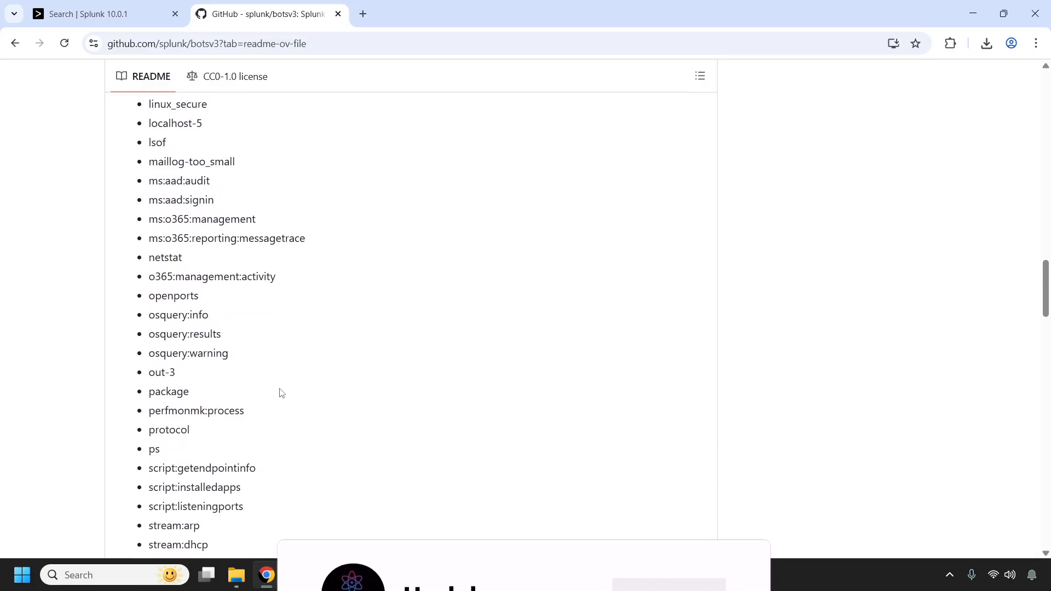
pyautogui.scroll(-7, 277, 391)
pyautogui.scroll(-5, 280, 390)
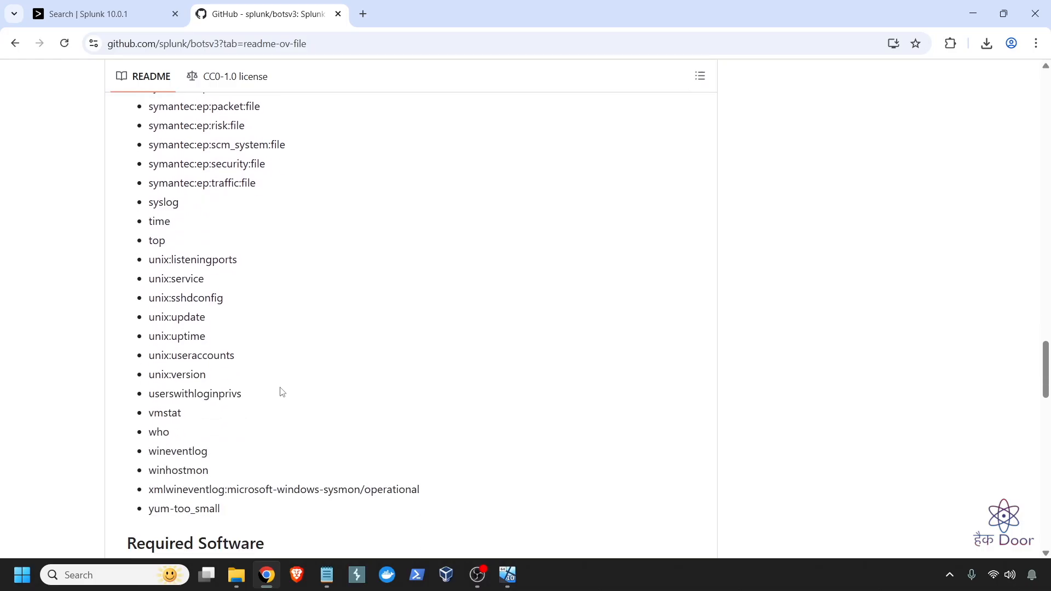
pyautogui.scroll(5, 280, 389)
pyautogui.scroll(7, 282, 389)
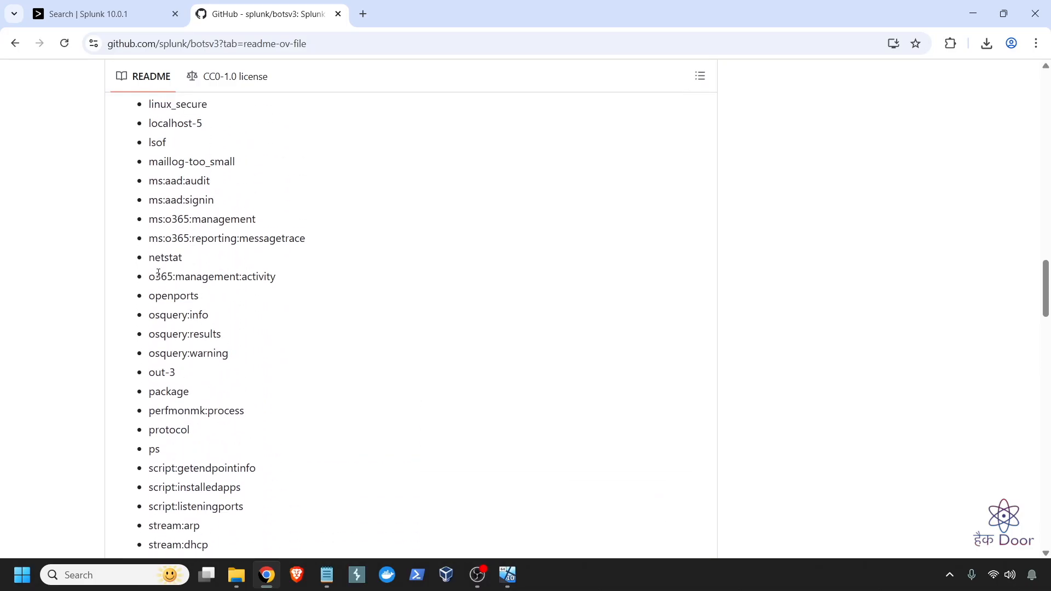
pyautogui.moveTo(148, 277); pyautogui.dragTo(281, 287)
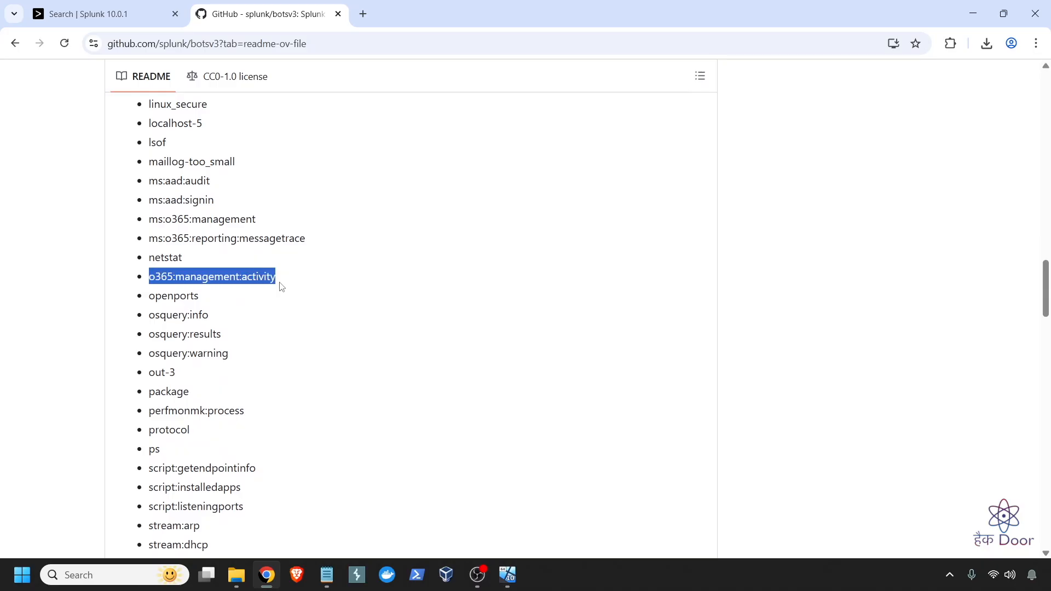
pyautogui.click(328, 283)
# Review the README's installation instructions and the dataset download table.
pyautogui.scroll(15, 329, 284)
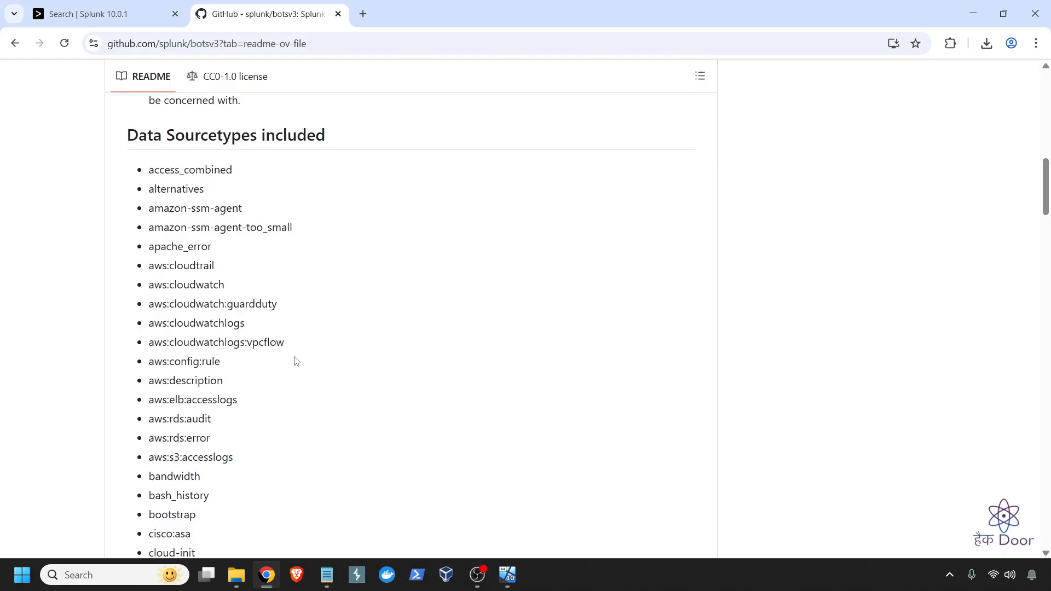
pyautogui.scroll(8, 296, 361)
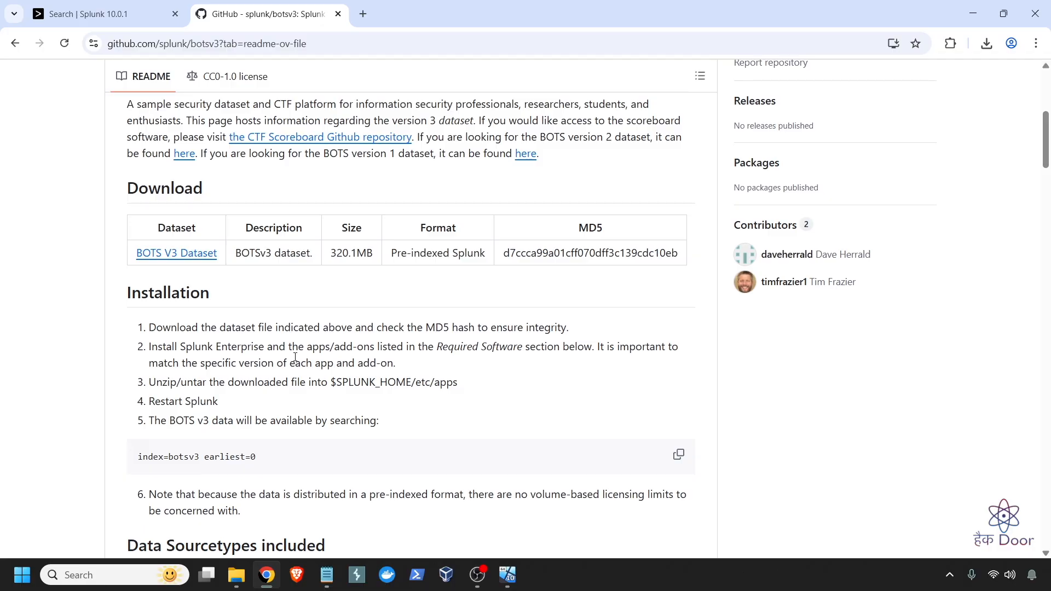
pyautogui.scroll(3, 295, 357)
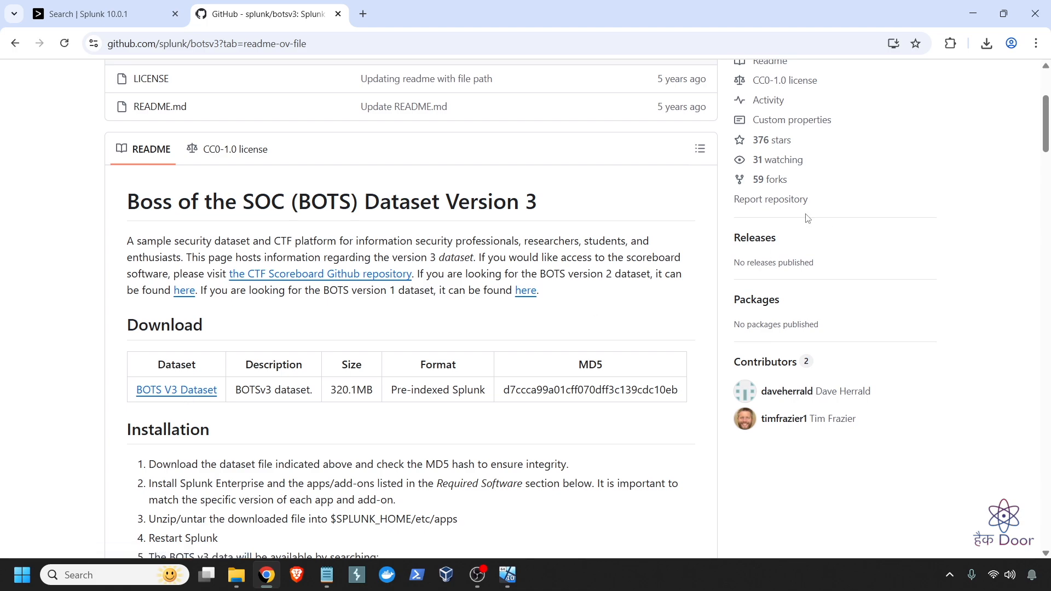
# Locate the botsv3_data_set.tgz archive in the Downloads folder in File Explorer, then minimize the window.
pyautogui.click(251, 579)
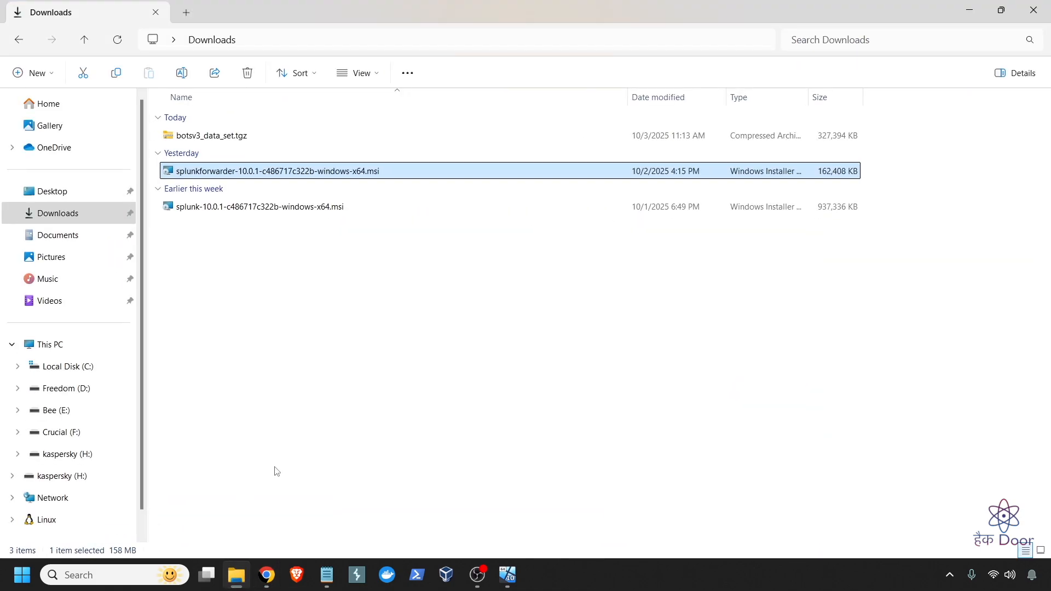
pyautogui.click(215, 136)
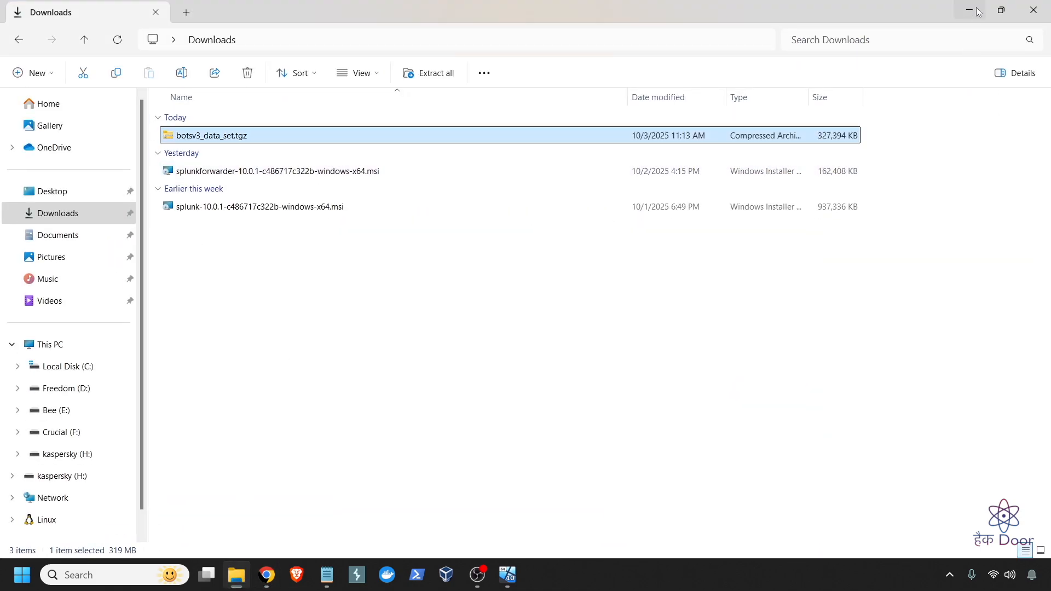
pyautogui.click(979, 7)
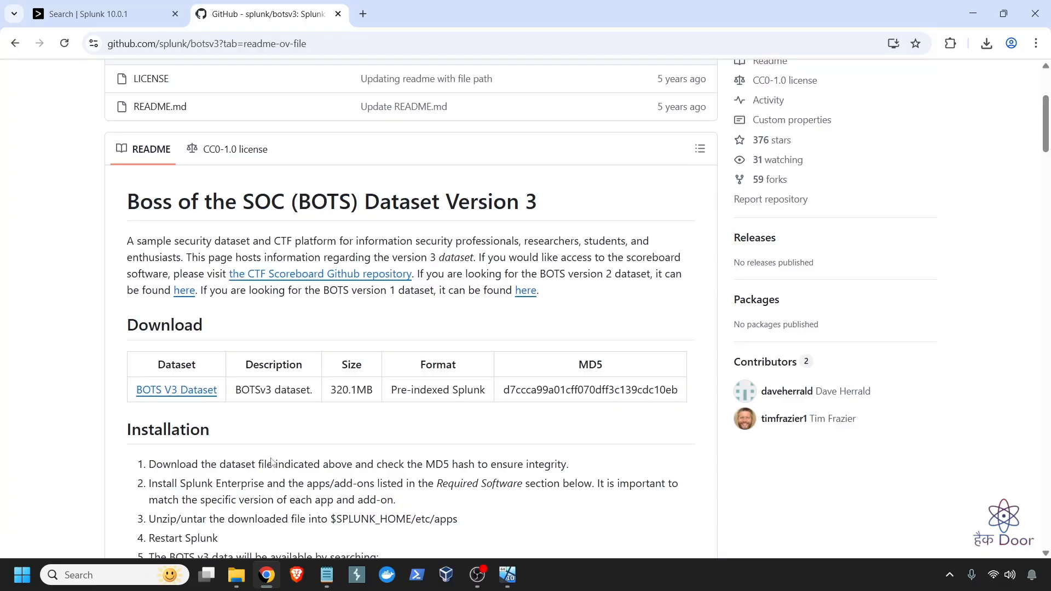
# Extract the botsv3_data_set.tgz archive into a botsv3_data_set folder in Downloads and close the extracted-files window.
pyautogui.moveTo(236, 574)
pyautogui.click(261, 502)
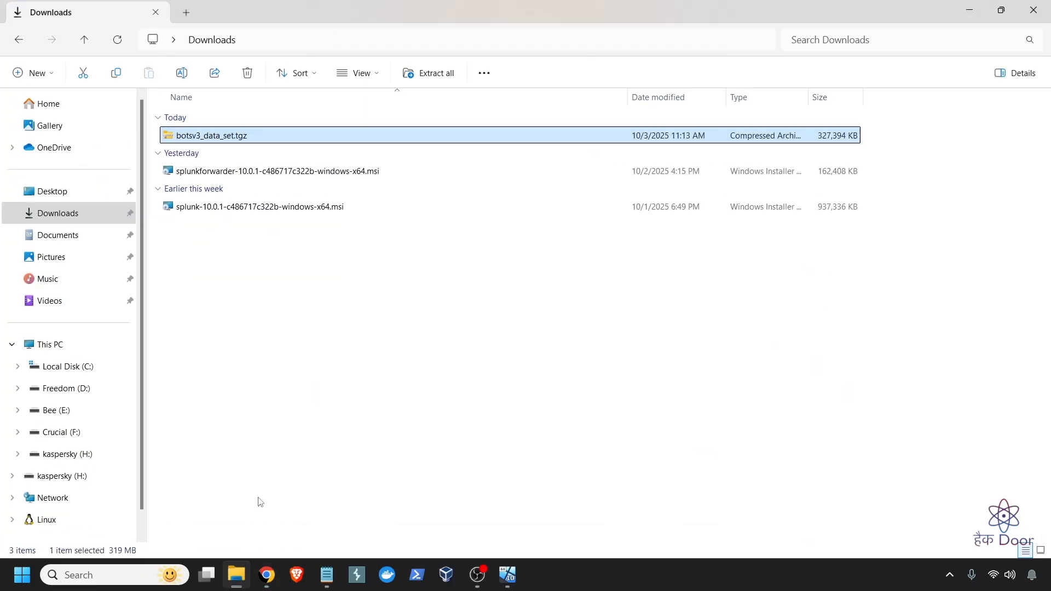
pyautogui.rightClick(214, 141)
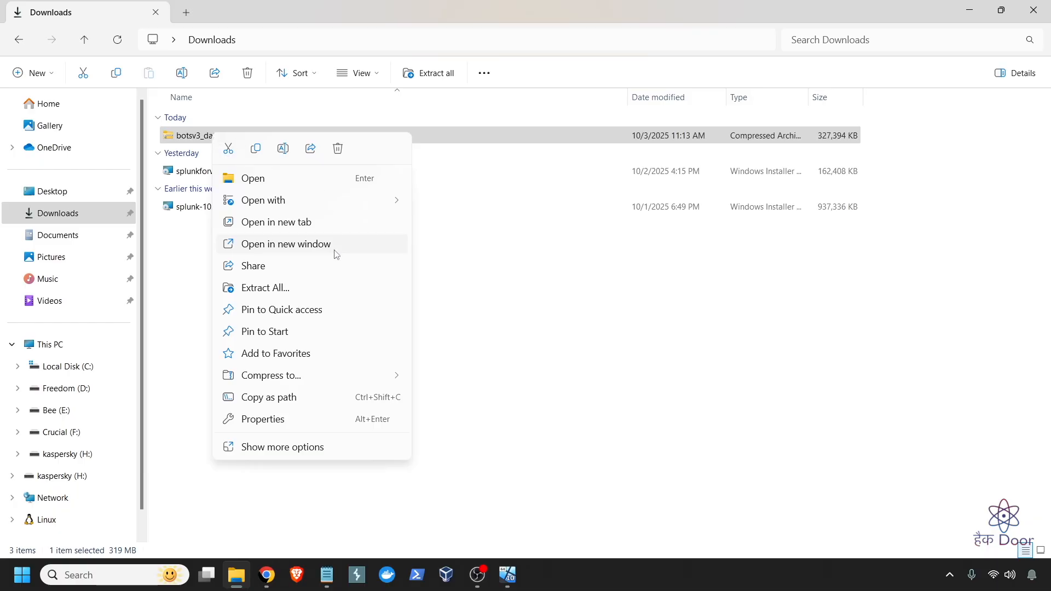
pyautogui.click(329, 288)
pyautogui.click(619, 429)
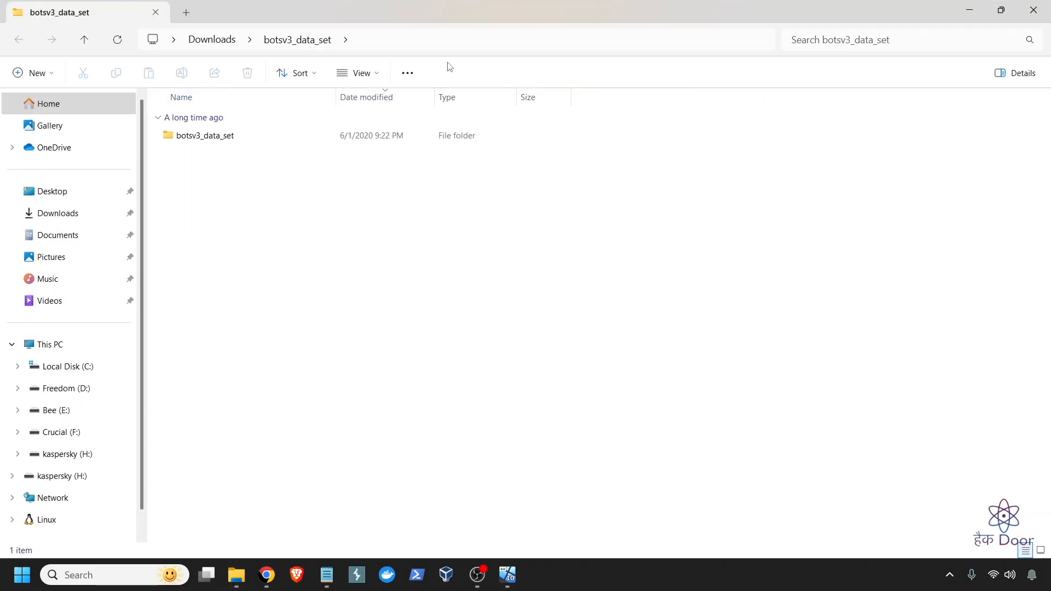
pyautogui.click(1034, 8)
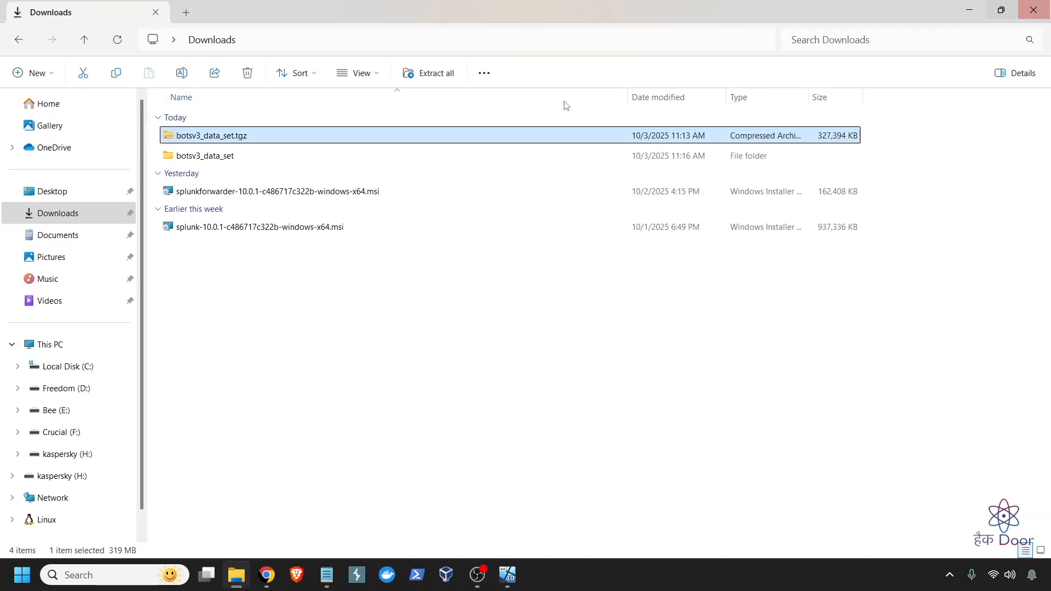
# Check the contents of the extracted dataset and copy the inner botsv3_data_set folder.
pyautogui.doubleClick(239, 159)
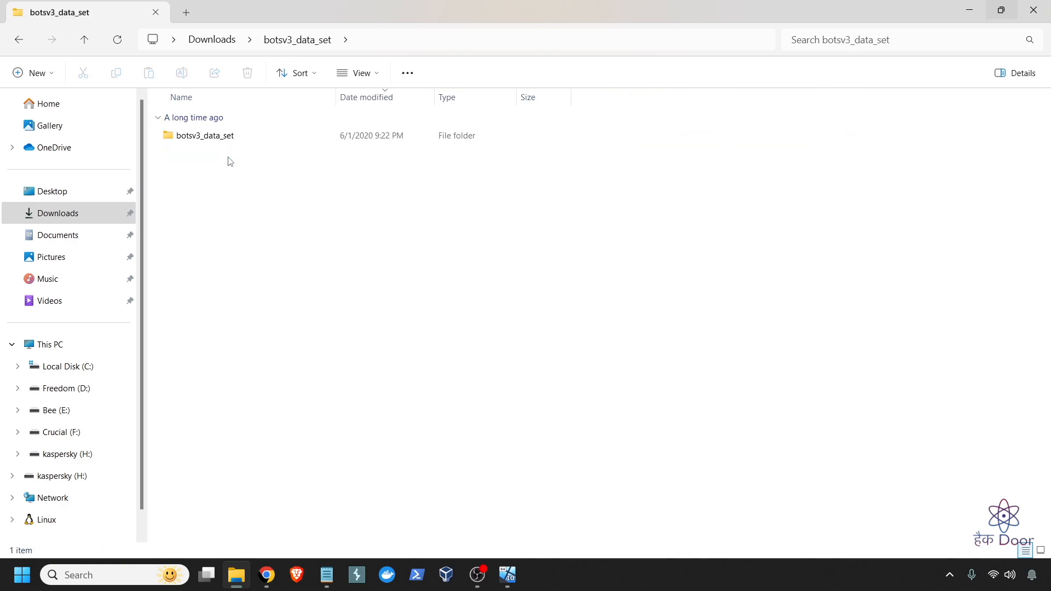
pyautogui.doubleClick(218, 140)
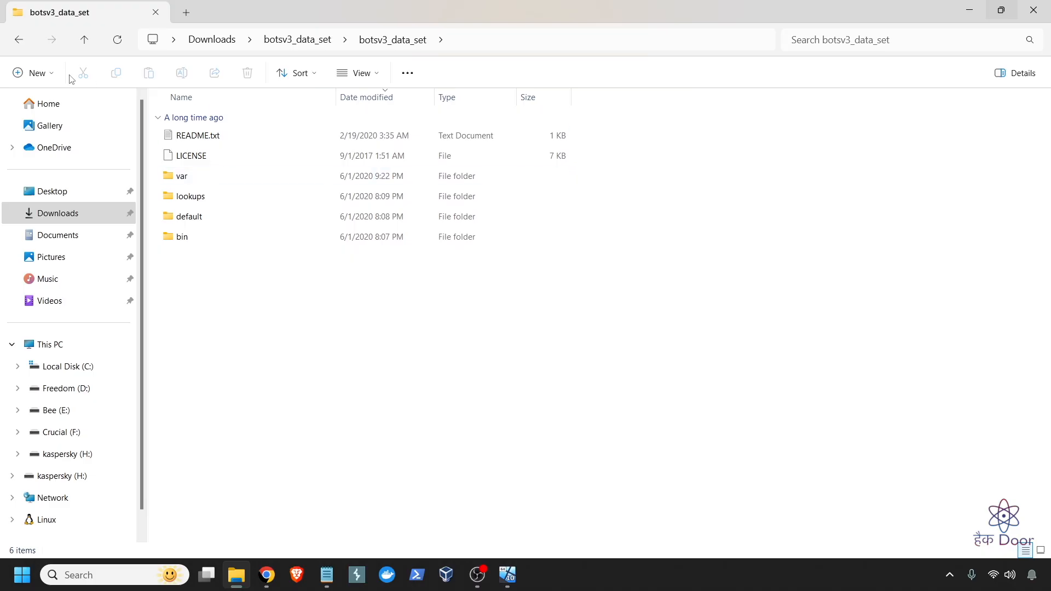
pyautogui.click(20, 40)
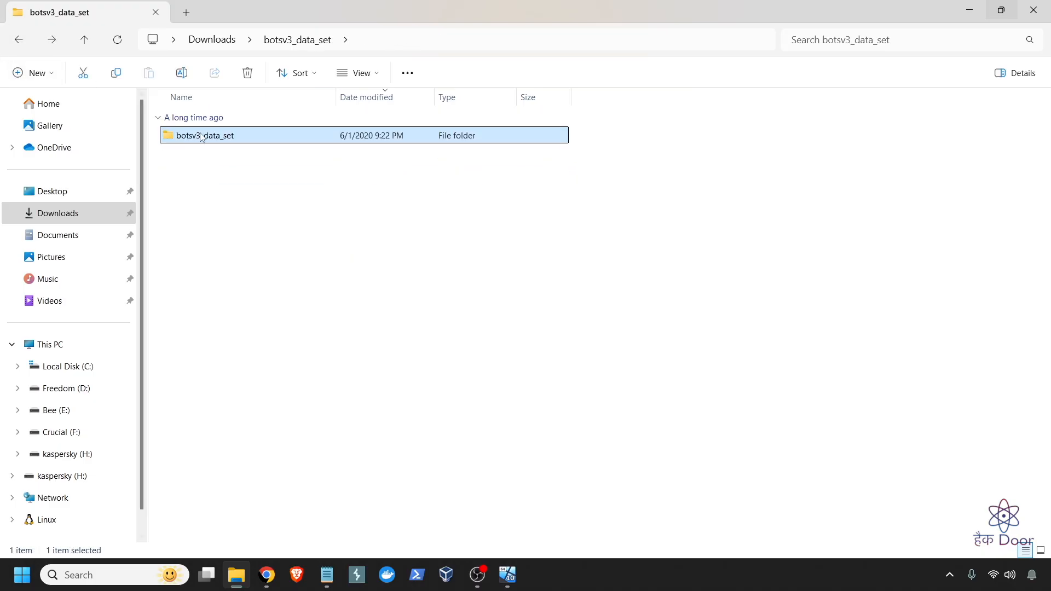
pyautogui.rightClick(214, 137)
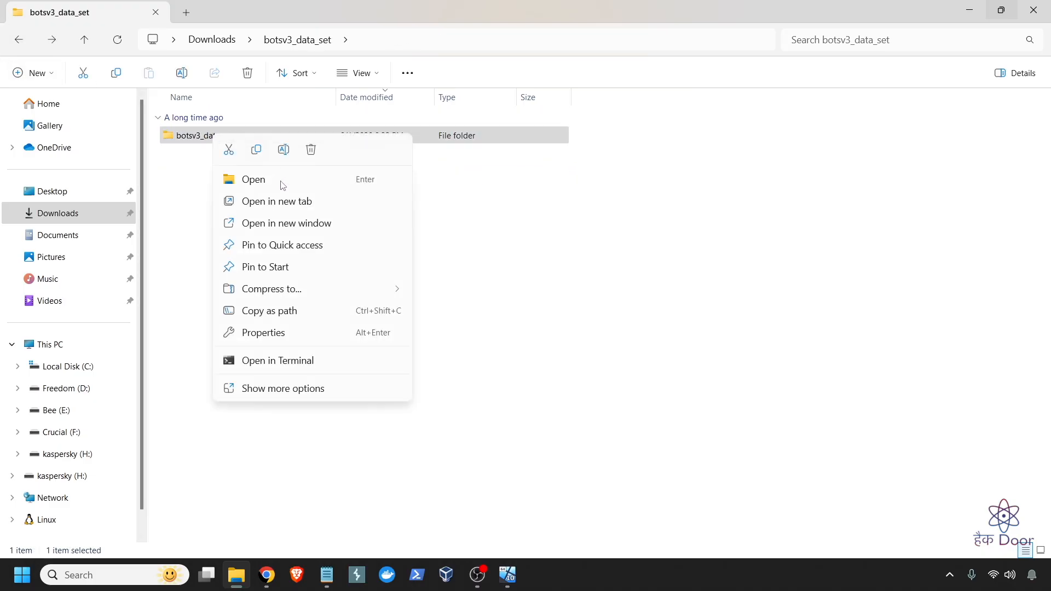
pyautogui.click(263, 154)
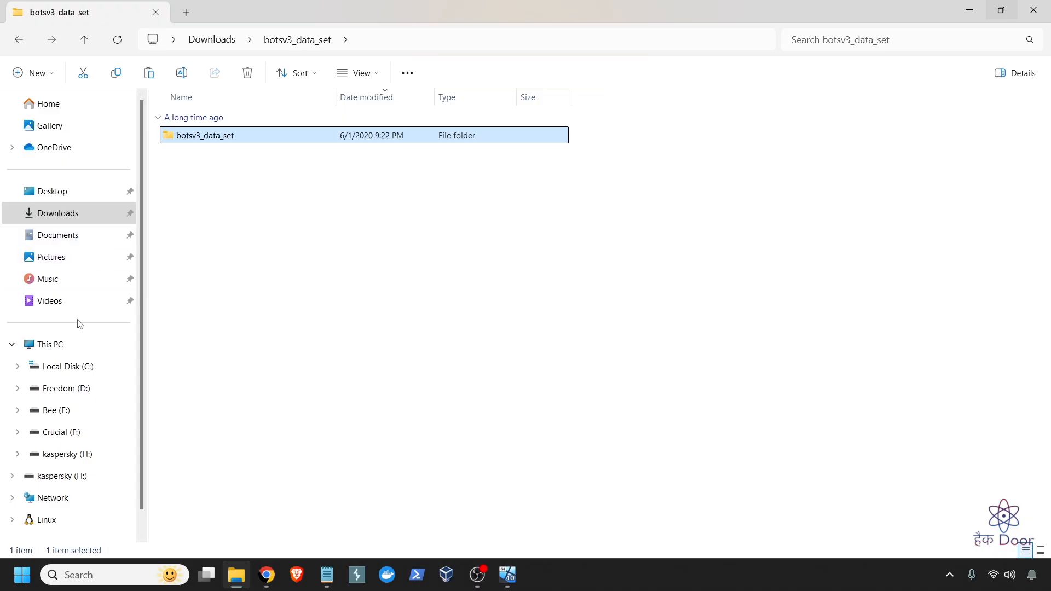
# Paste the copied botsv3_data_set folder into C:\Program Files\Splunk\etc\apps.
pyautogui.click(83, 369)
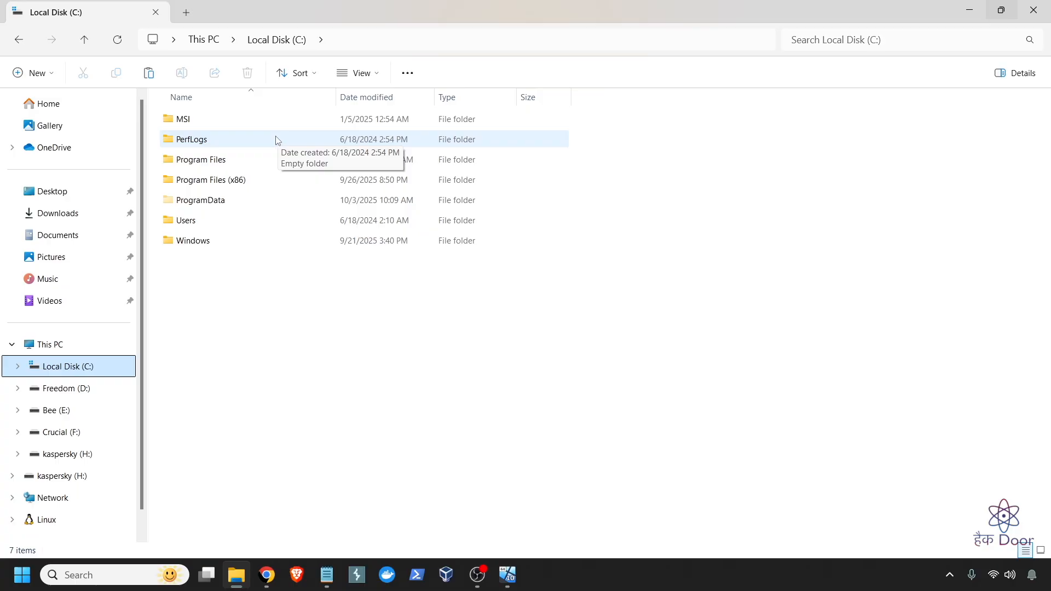
pyautogui.doubleClick(244, 159)
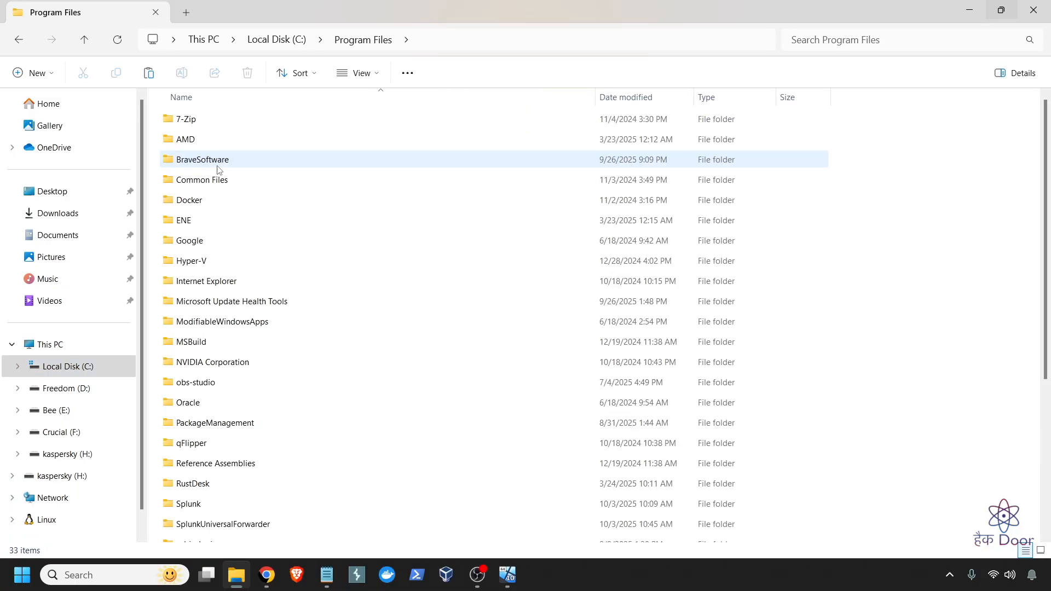
pyautogui.scroll(-2, 239, 396)
pyautogui.doubleClick(203, 391)
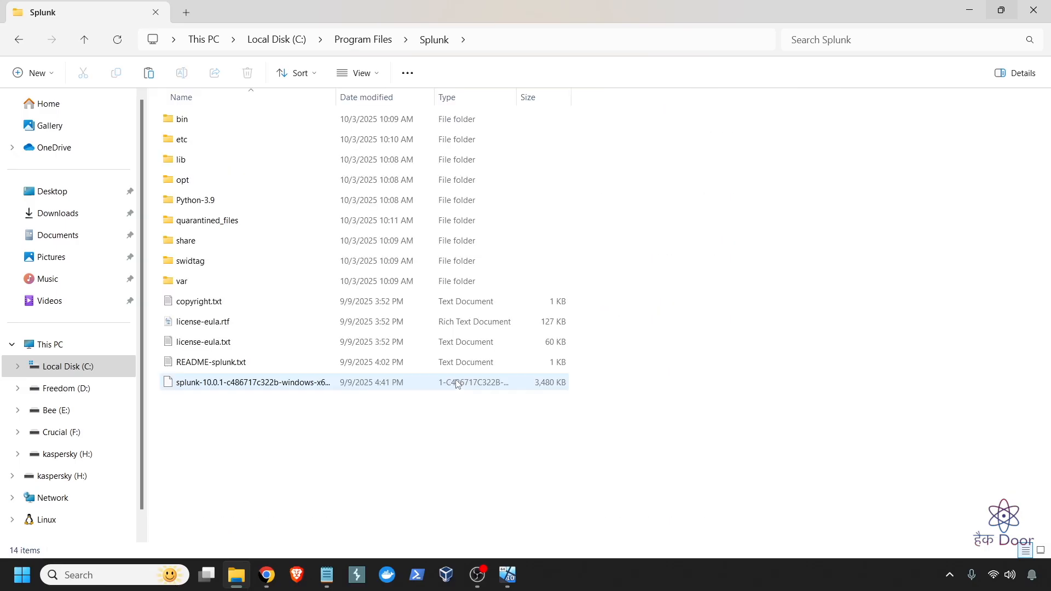
pyautogui.doubleClick(292, 139)
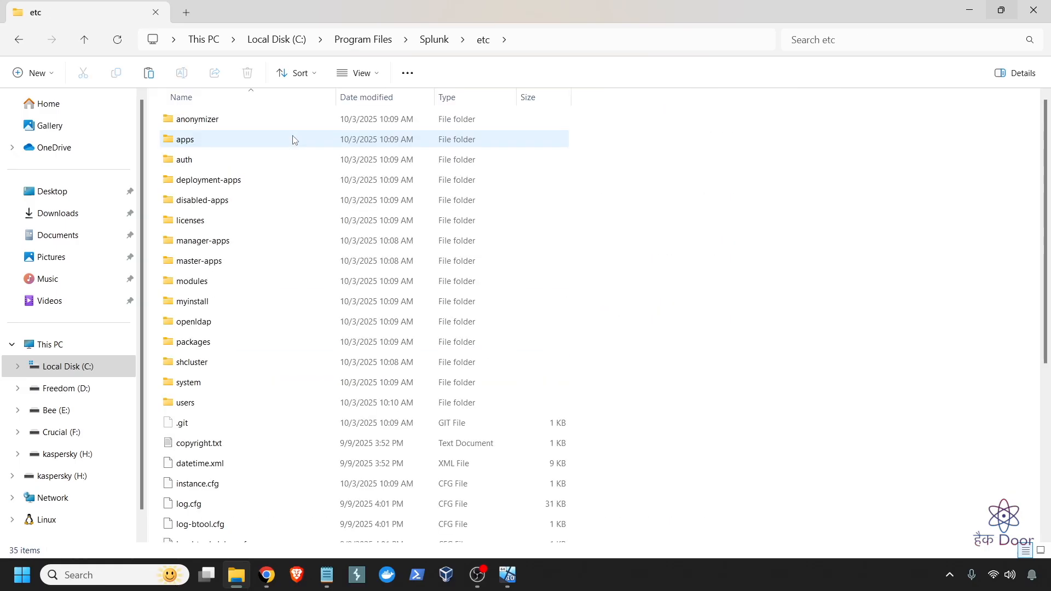
pyautogui.doubleClick(292, 139)
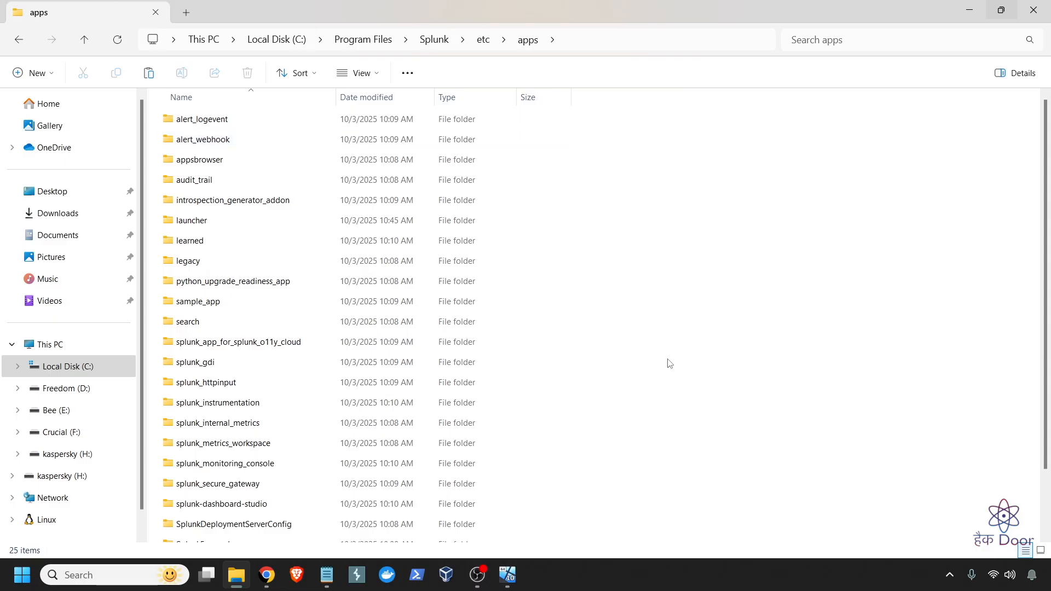
pyautogui.rightClick(784, 312)
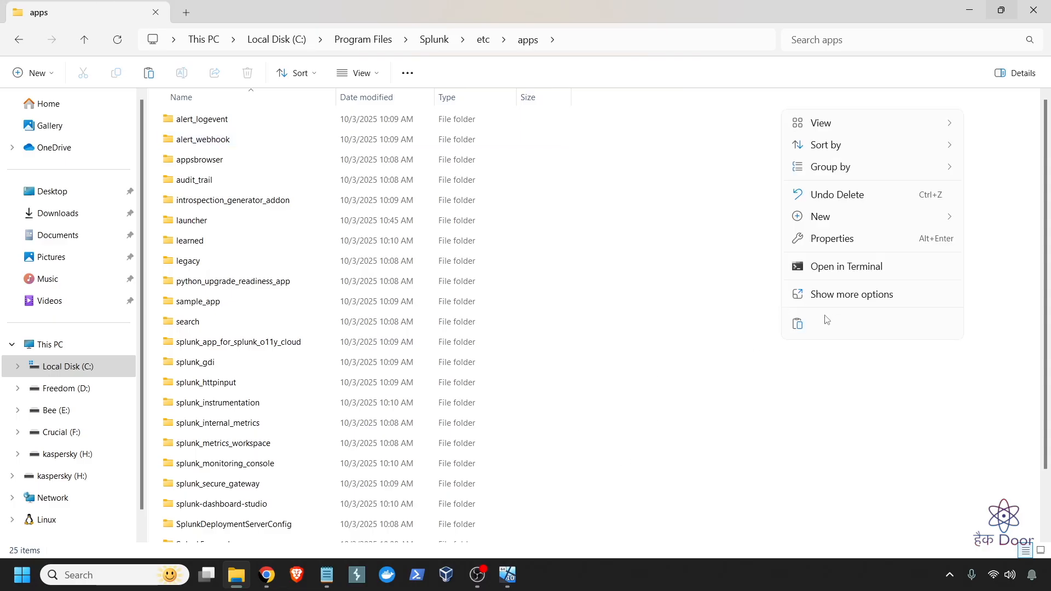
pyautogui.click(797, 323)
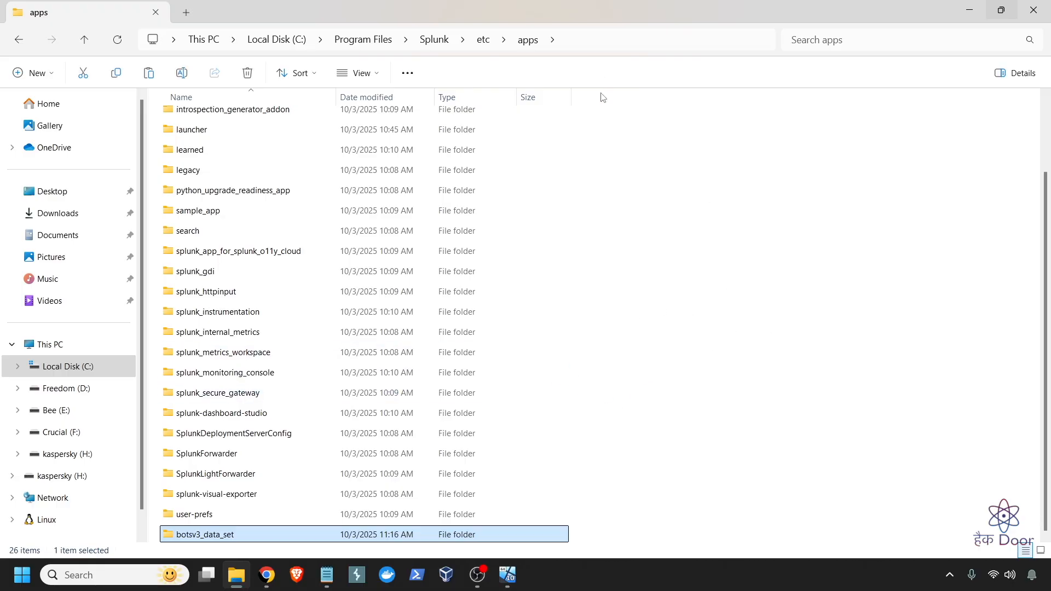
# Switch to Chrome and review the required apps and add-ons with their versions in the botsv3 GitHub README.
pyautogui.click(250, 581)
pyautogui.click(267, 581)
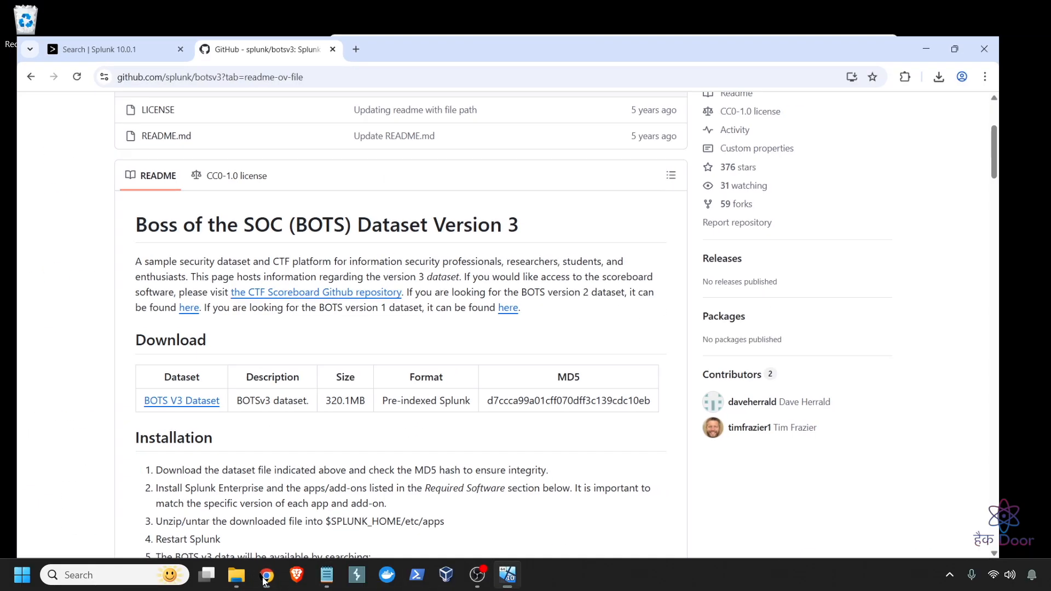
pyautogui.click(274, 579)
pyautogui.scroll(-15, 265, 403)
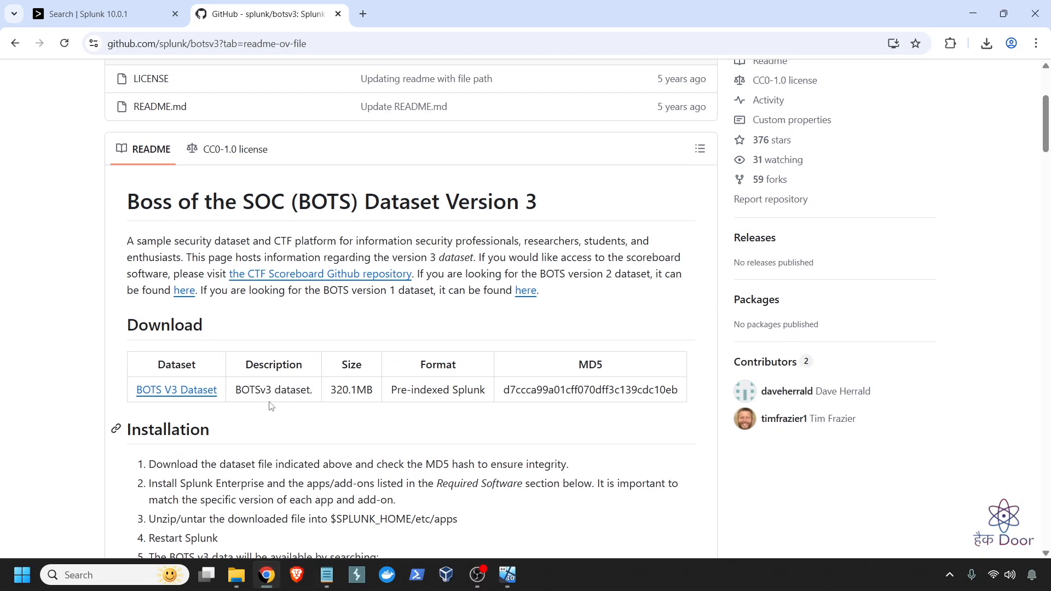
pyautogui.scroll(-20, 265, 404)
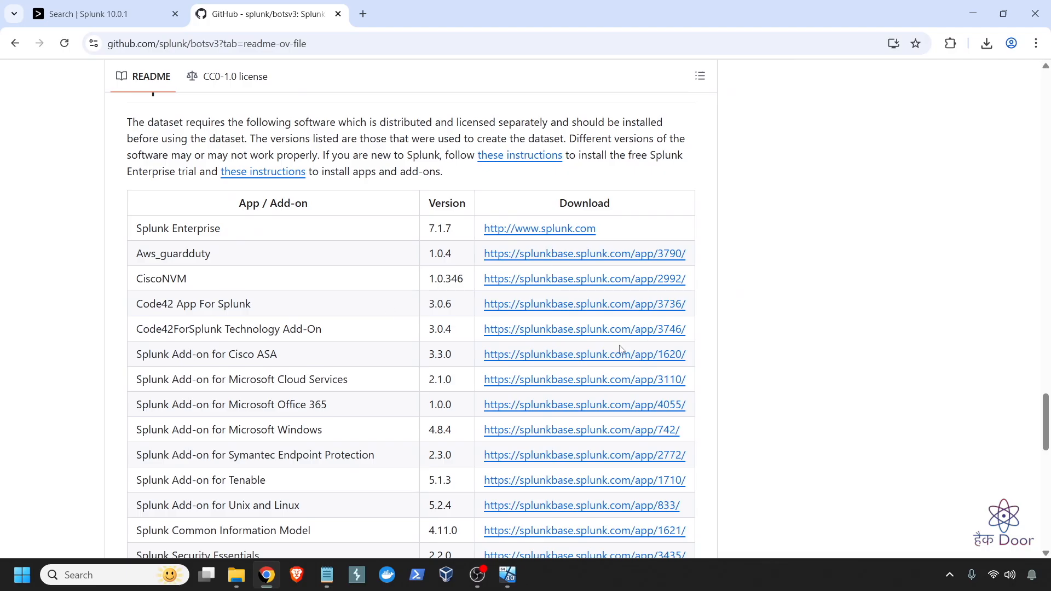
pyautogui.scroll(-9, 579, 383)
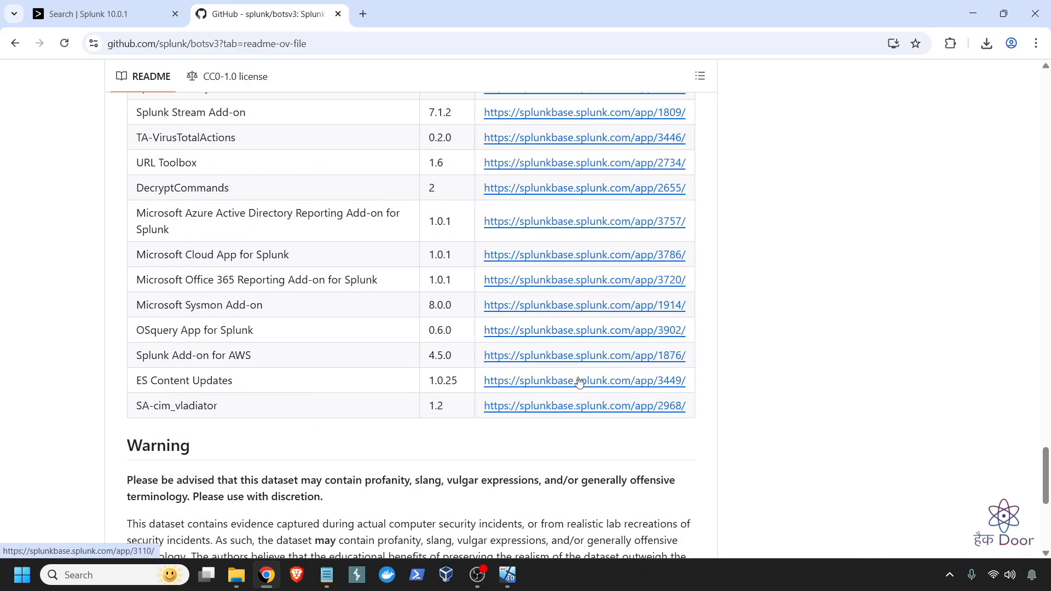
pyautogui.scroll(7, 579, 382)
pyautogui.scroll(1, 579, 382)
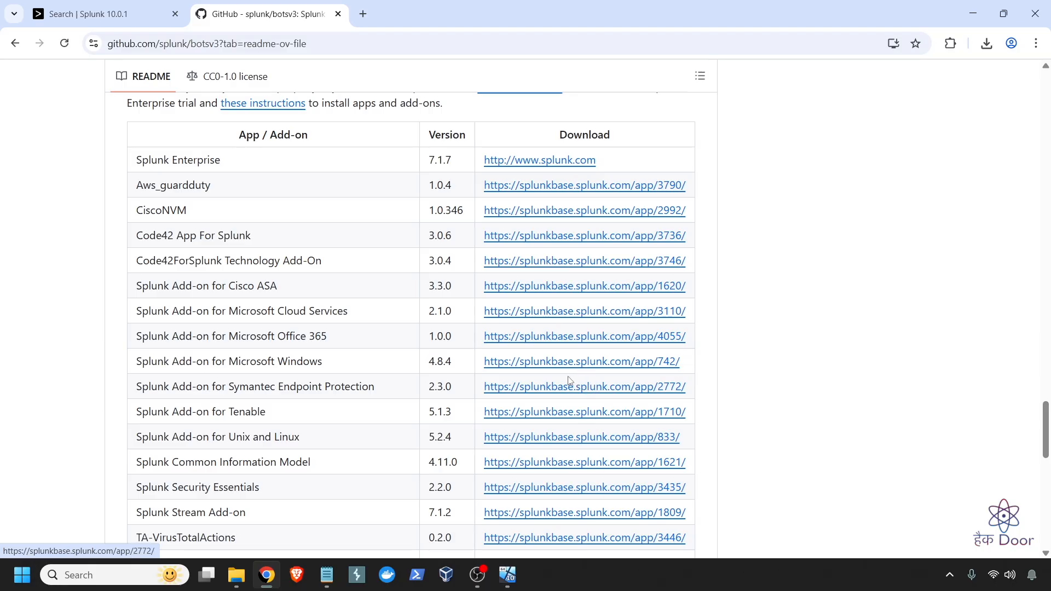
# Return to the Splunk page, go to its home page and open the Search & Reporting app.
pyautogui.click(267, 575)
pyautogui.click(266, 575)
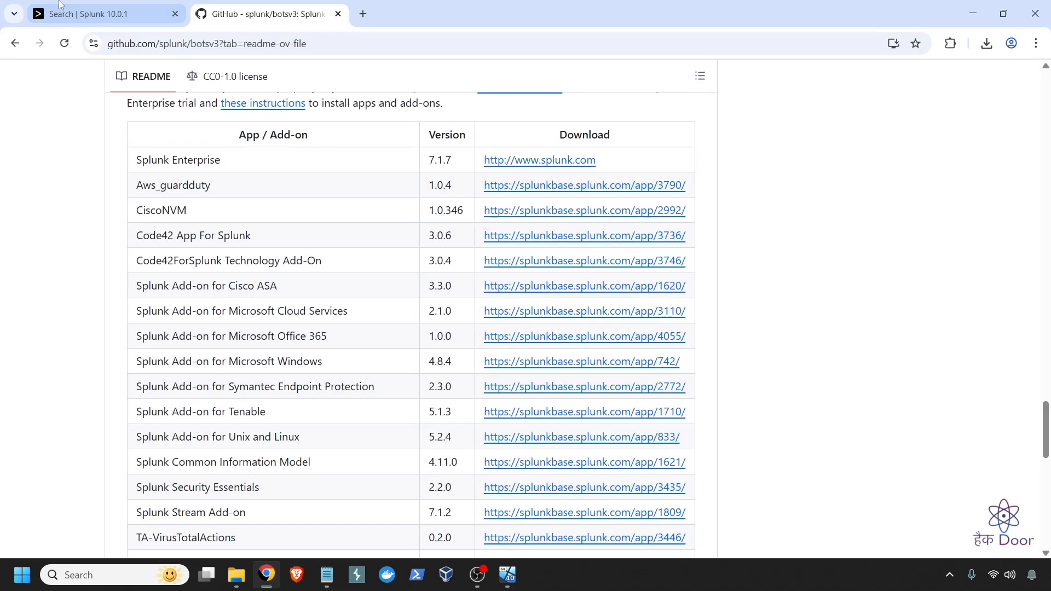
pyautogui.click(58, 20)
pyautogui.click(36, 75)
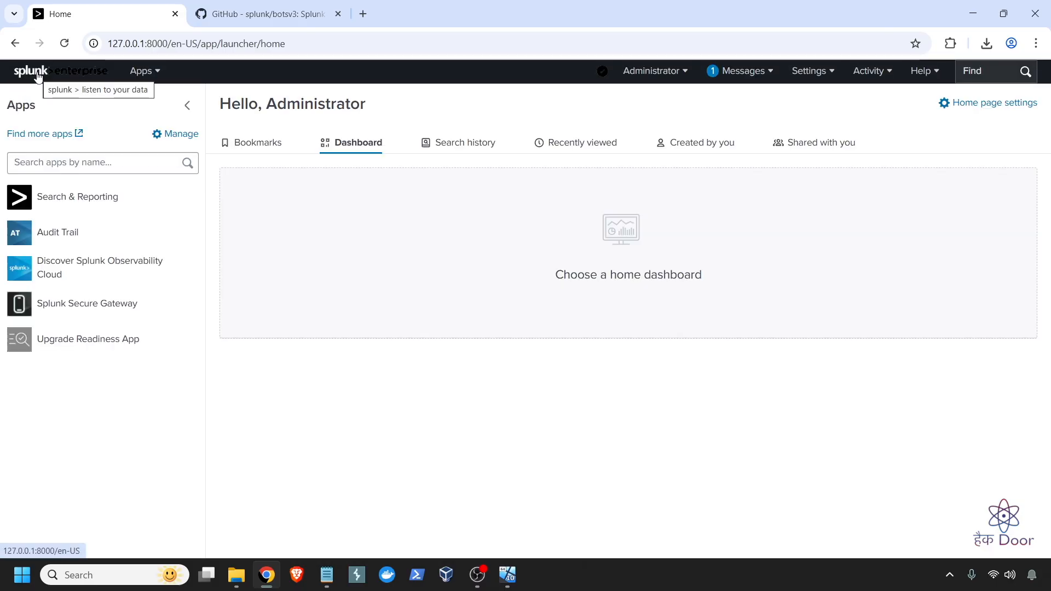
pyautogui.click(99, 194)
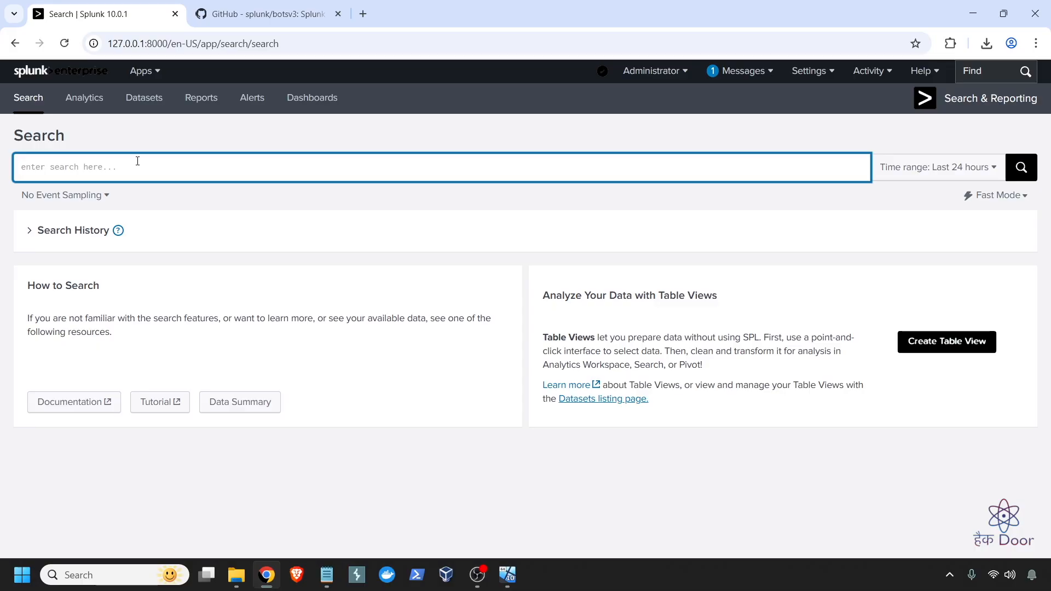
# Run the search index=botsv3 with the time range set to All time.
pyautogui.write('index')
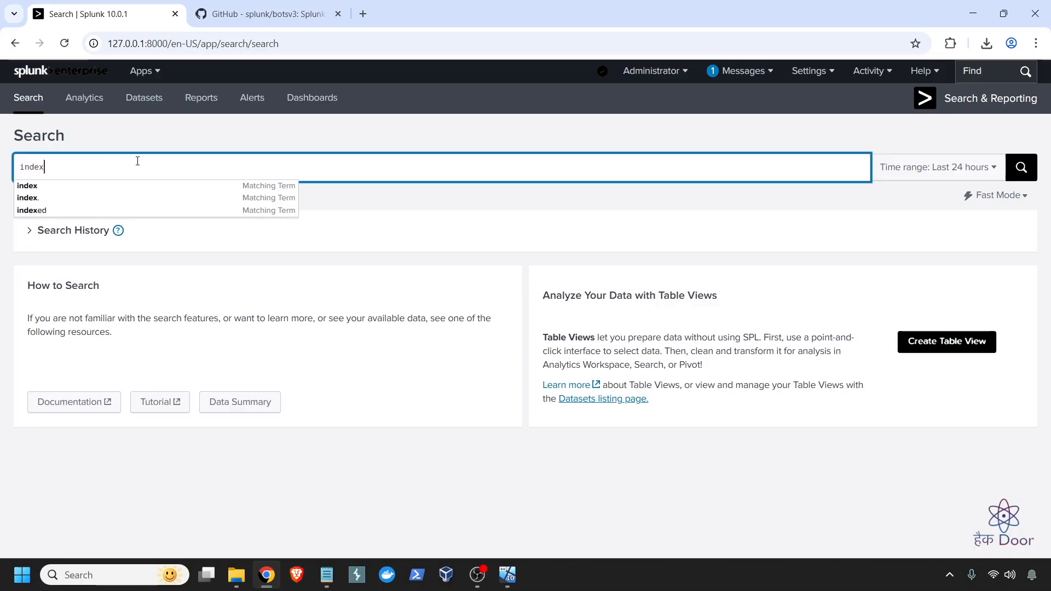
pyautogui.write('=b')
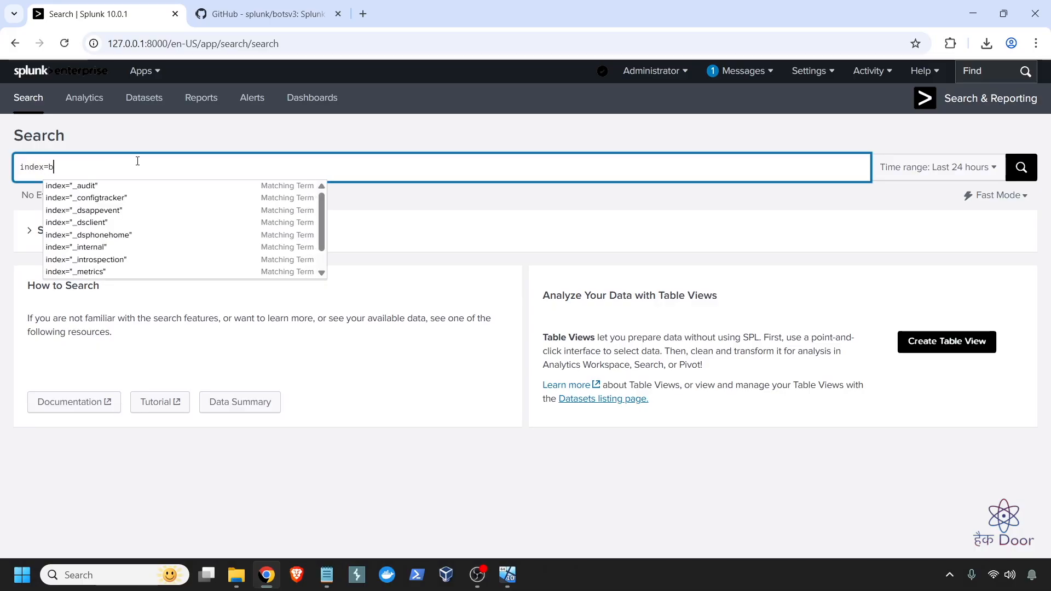
pyautogui.write('otsv3')
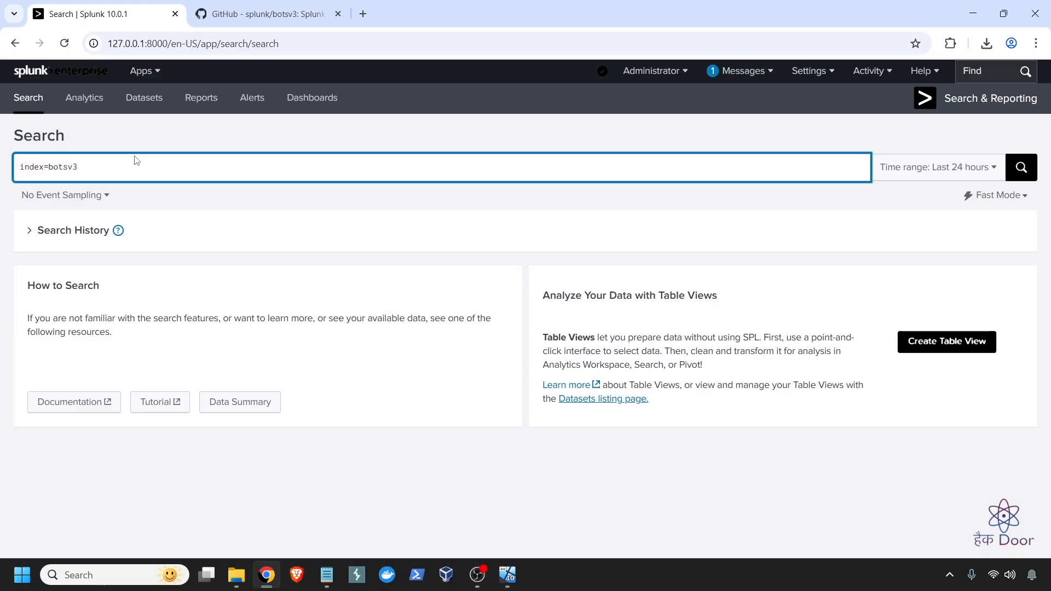
pyautogui.click(984, 175)
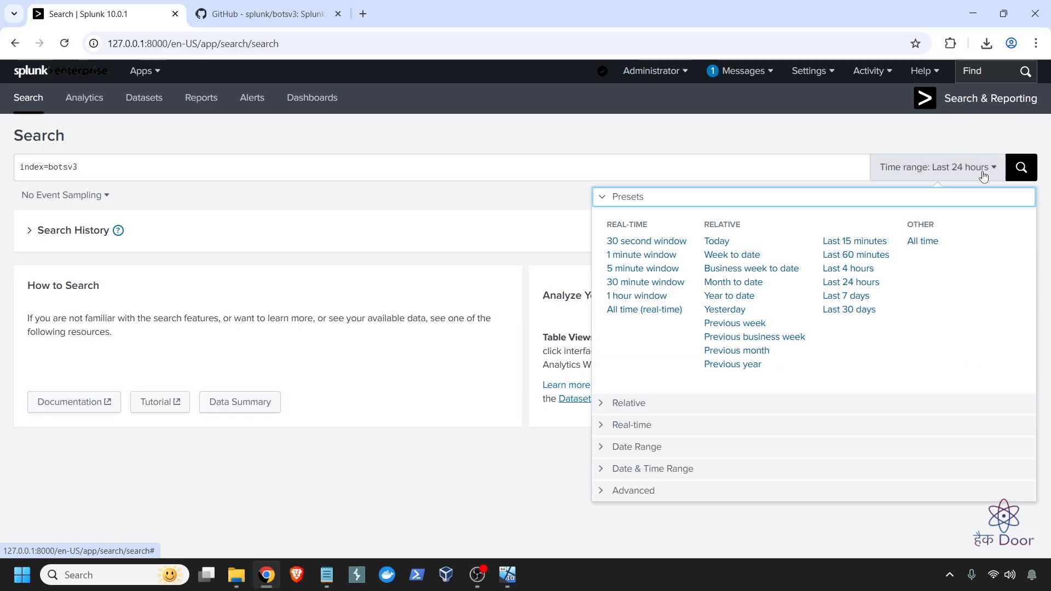
pyautogui.click(925, 241)
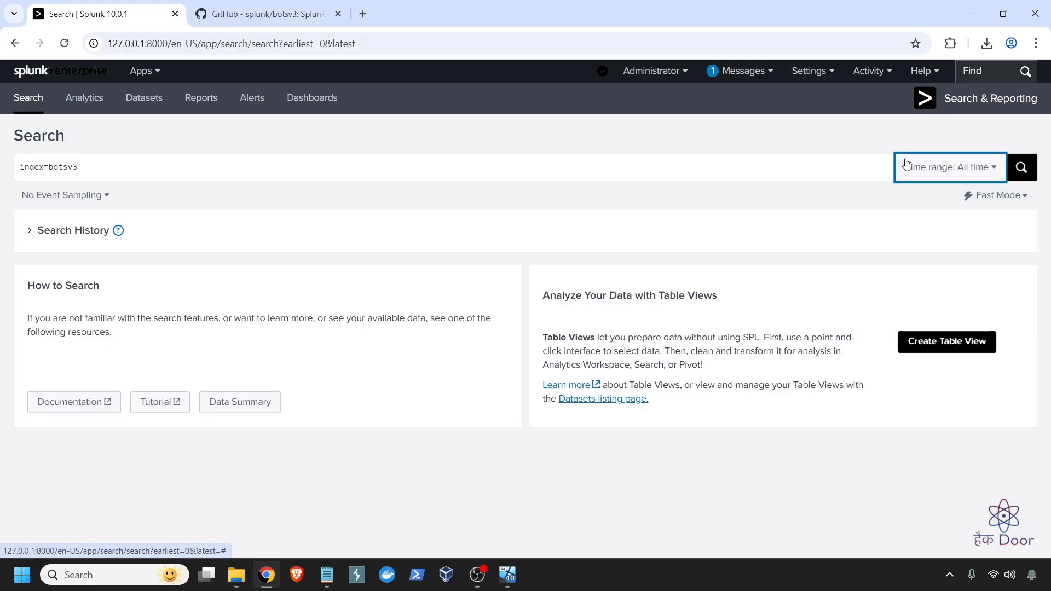
pyautogui.click(1022, 168)
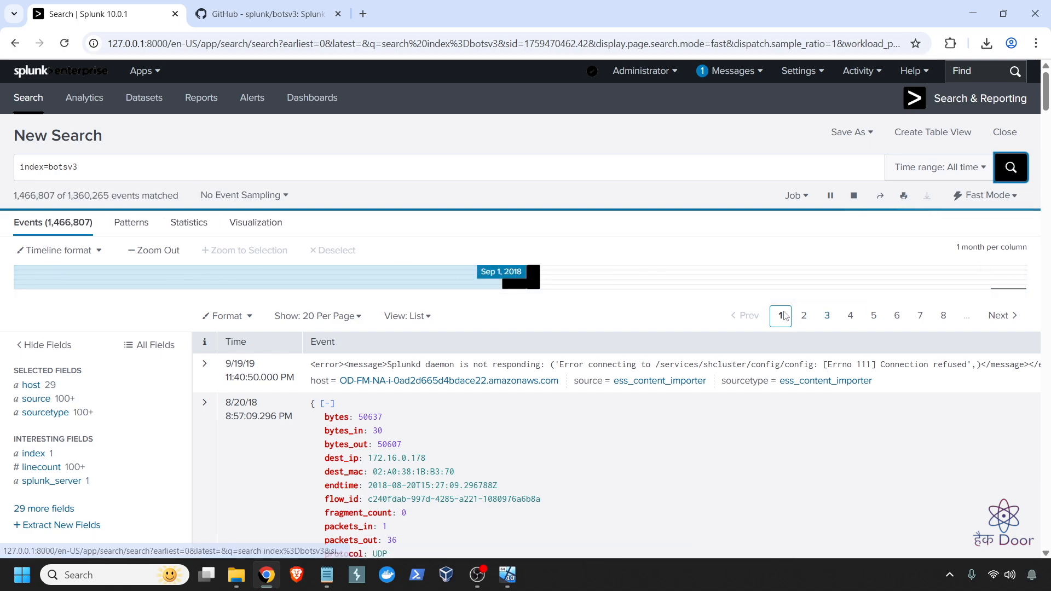
# Look through the events of the botsv3 search and examine the top 10 values of the sourcetype field.
pyautogui.scroll(-3, 836, 314)
pyautogui.scroll(-8, 285, 278)
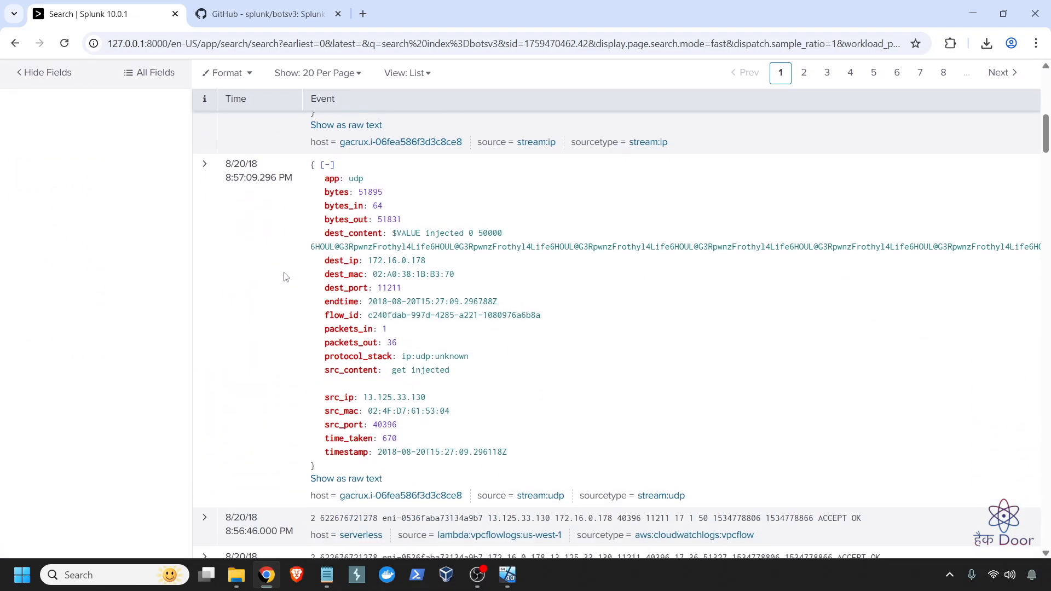
pyautogui.scroll(1, 285, 277)
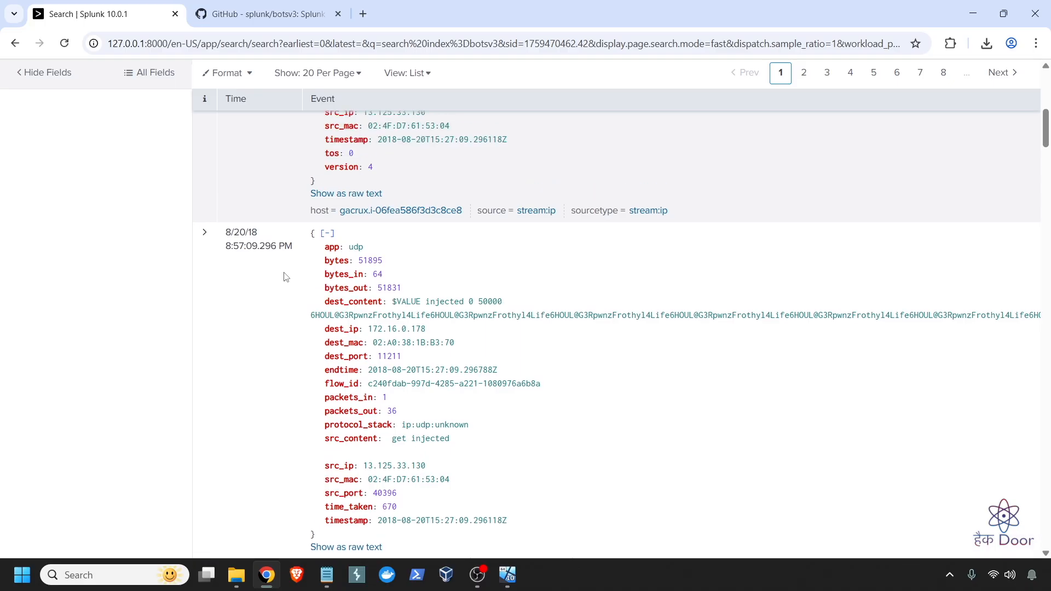
pyautogui.scroll(4, 286, 277)
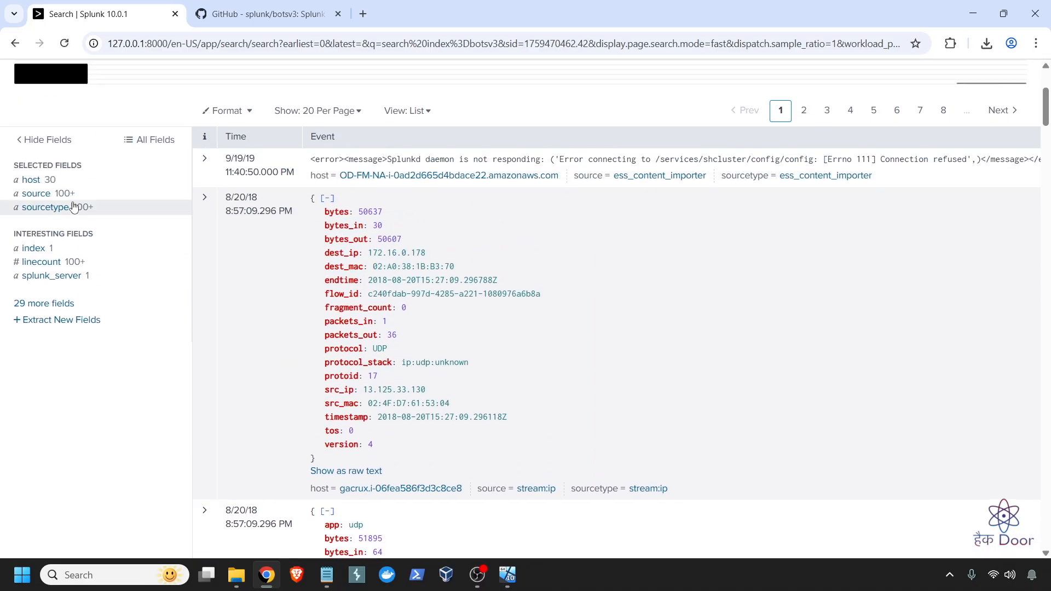
pyautogui.click(36, 213)
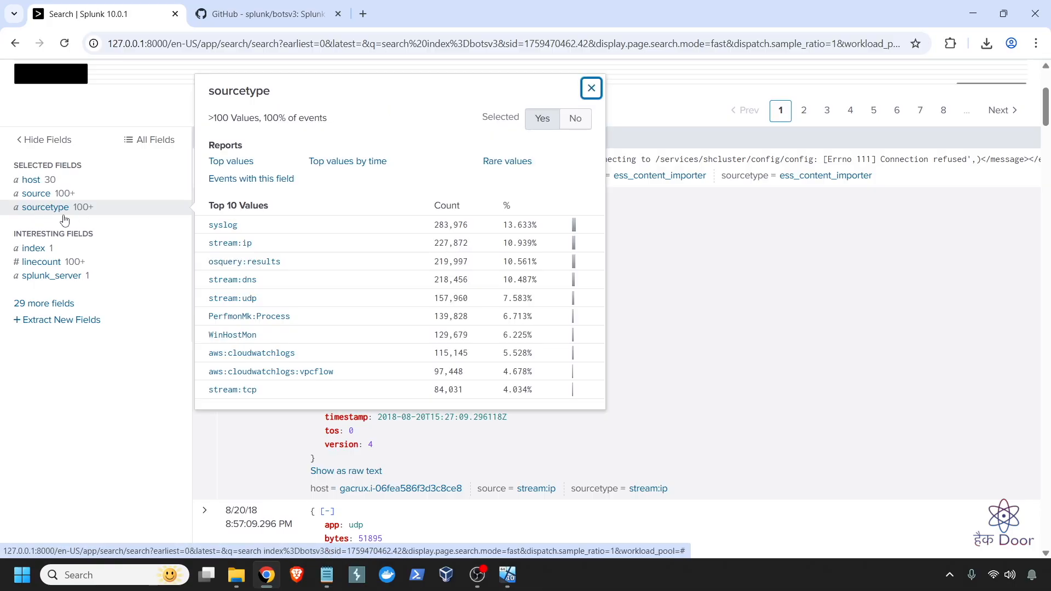
pyautogui.scroll(-3, 351, 263)
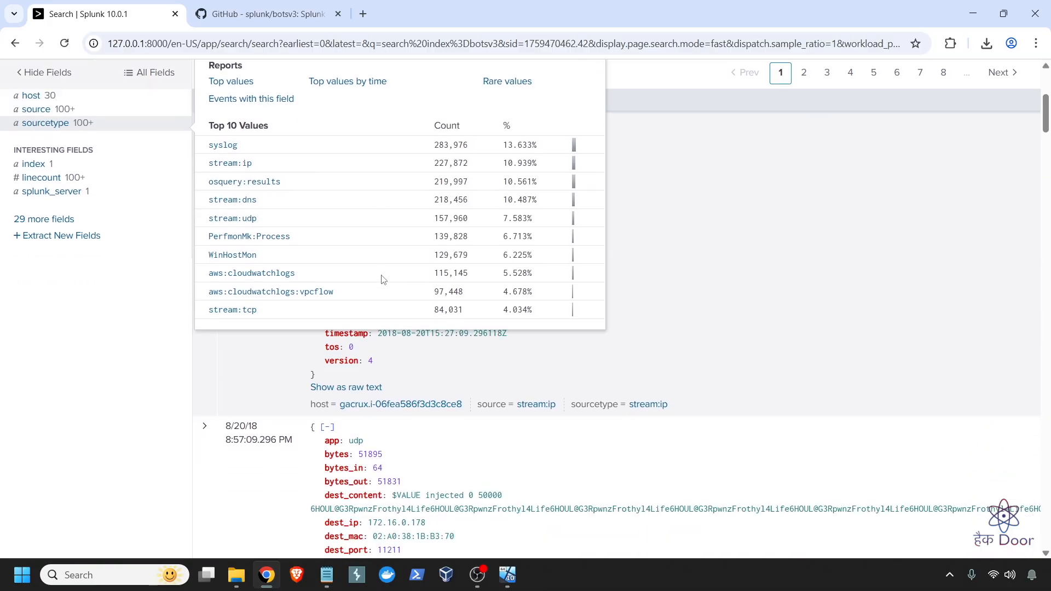
pyautogui.scroll(3, 374, 274)
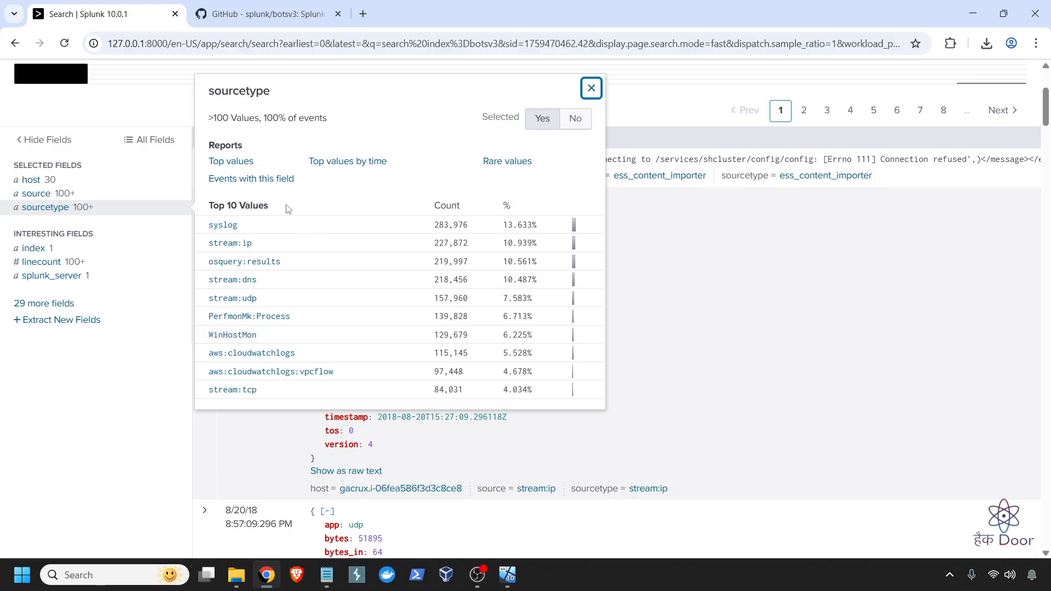
# Run the Top values report for the sourcetype field and examine its bar chart.
pyautogui.click(225, 160)
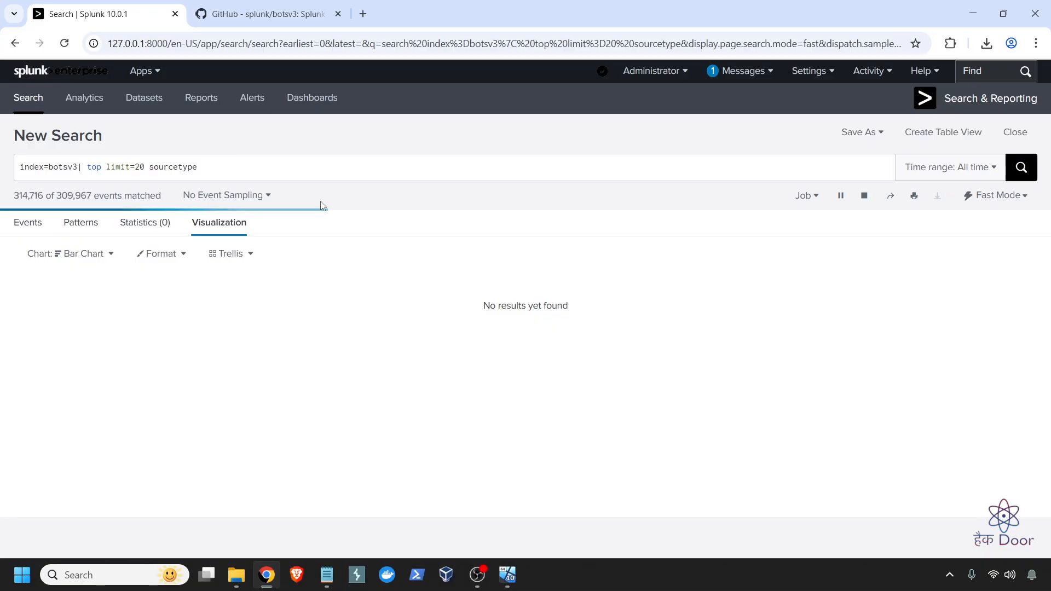
pyautogui.scroll(-2, 324, 322)
pyautogui.scroll(-2, 325, 323)
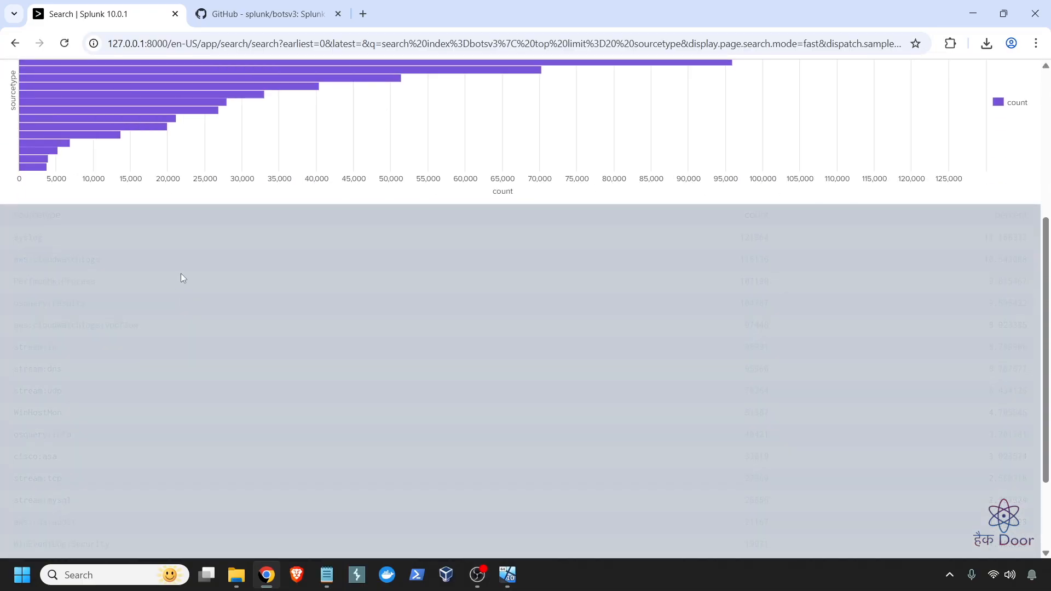
pyautogui.scroll(2, 282, 276)
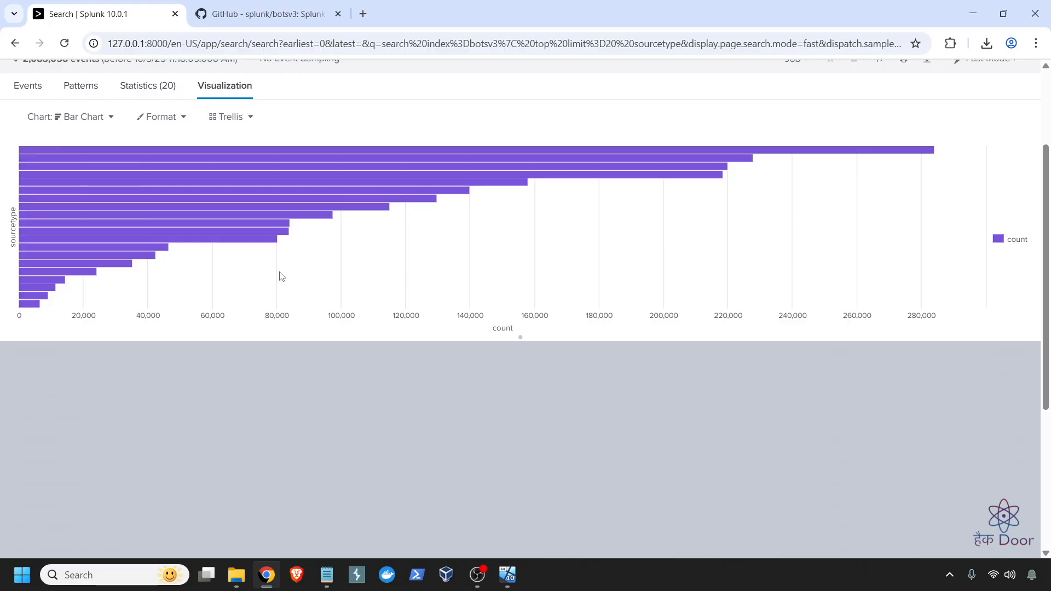
pyautogui.scroll(-5, 280, 273)
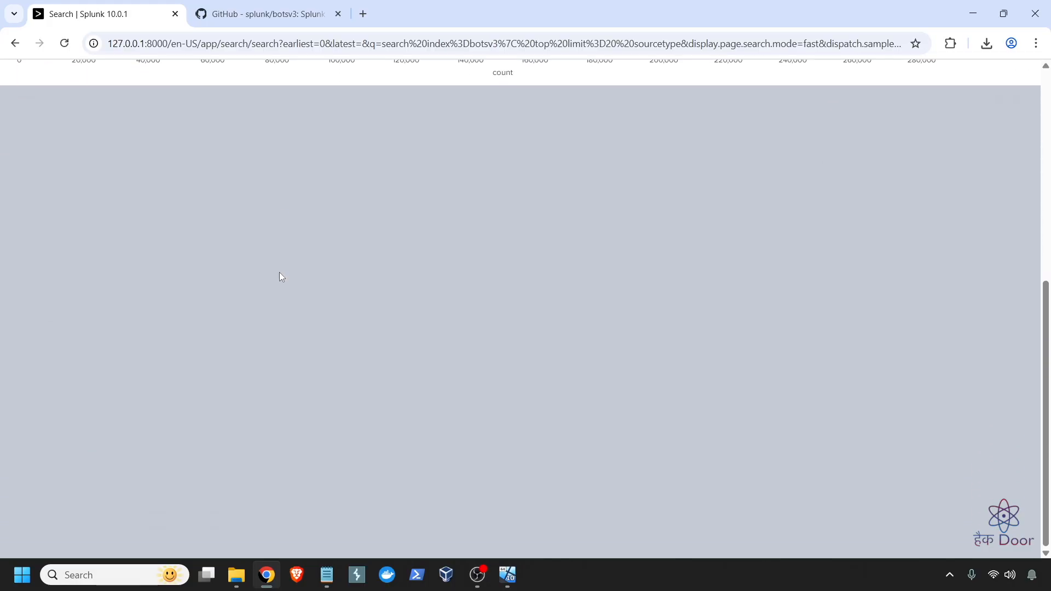
pyautogui.scroll(6, 281, 273)
pyautogui.scroll(1, 280, 278)
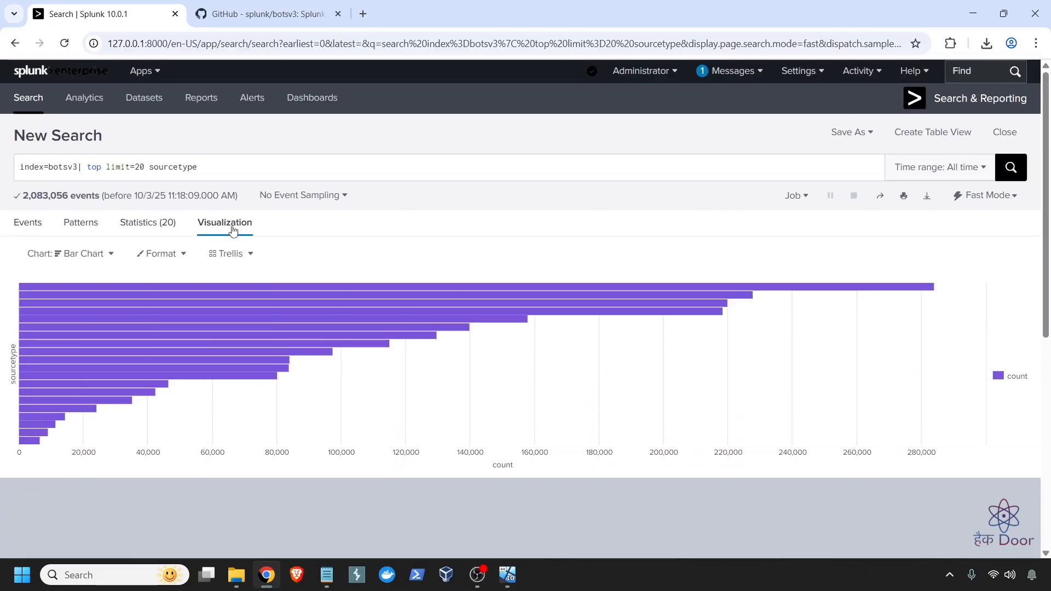
# Rerun the top sourcetype search in Verbose Mode and open the aws:cloudwatchlogs events in a new browser tab.
pyautogui.click(18, 225)
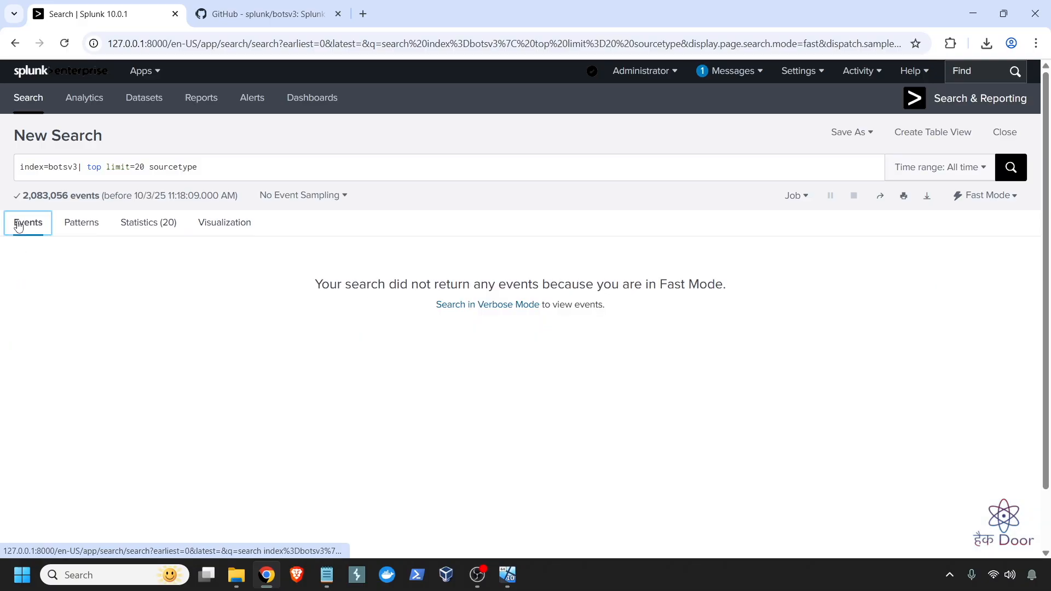
pyautogui.click(472, 305)
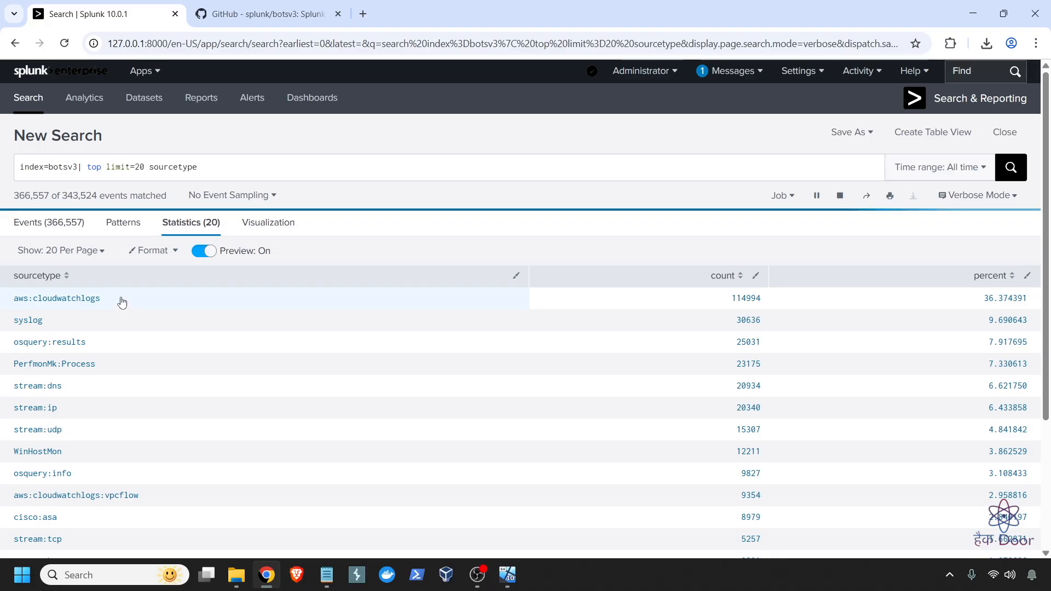
pyautogui.click(47, 306)
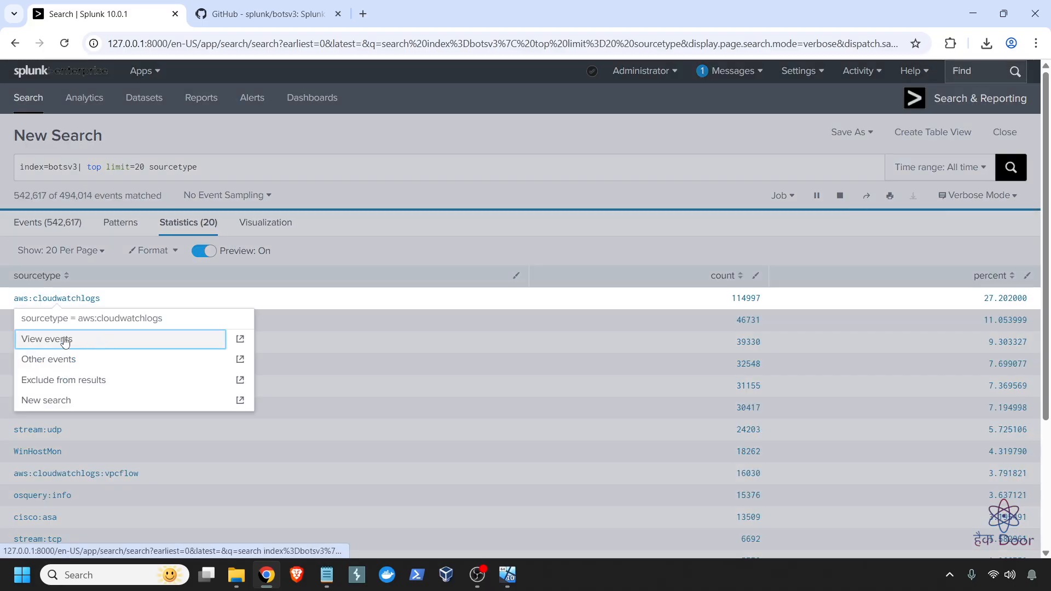
pyautogui.click(241, 341)
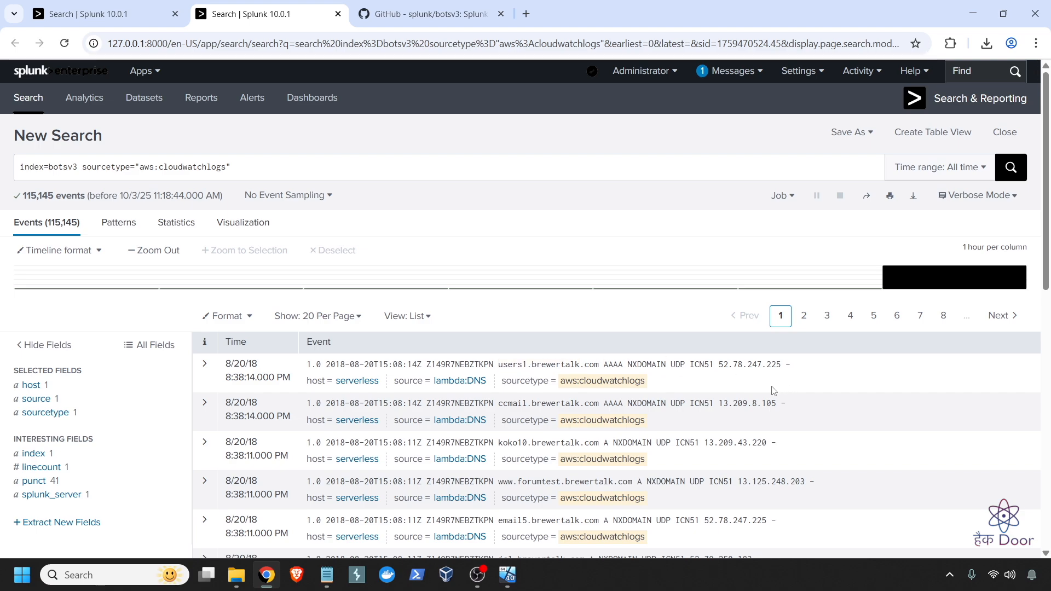
# Look through the aws:cloudwatchlogs events, checking the sourcetype value on each entry.
pyautogui.moveTo(660, 386); pyautogui.dragTo(549, 384)
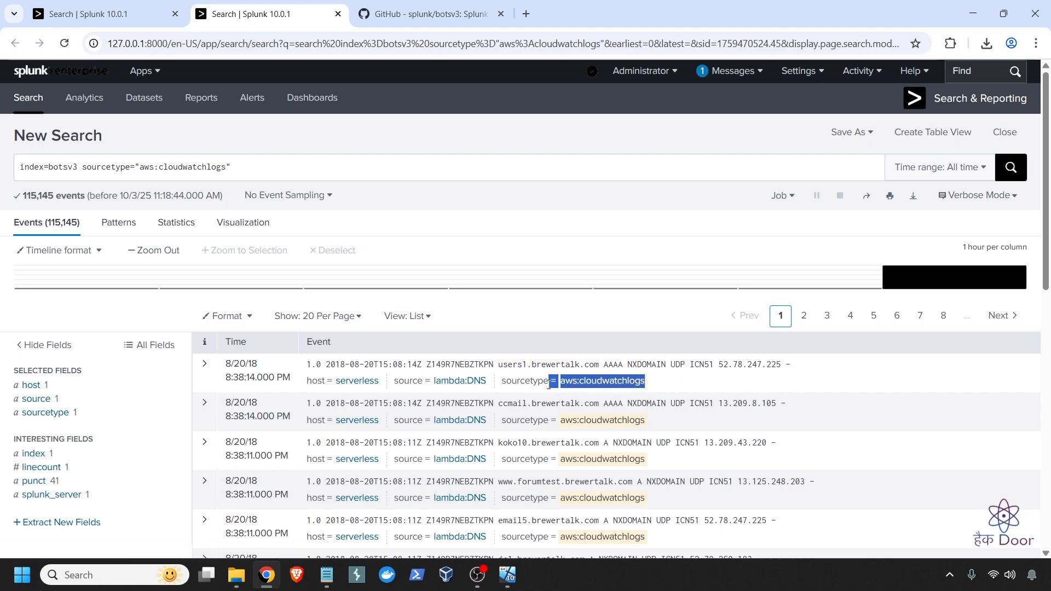
pyautogui.scroll(-6, 684, 425)
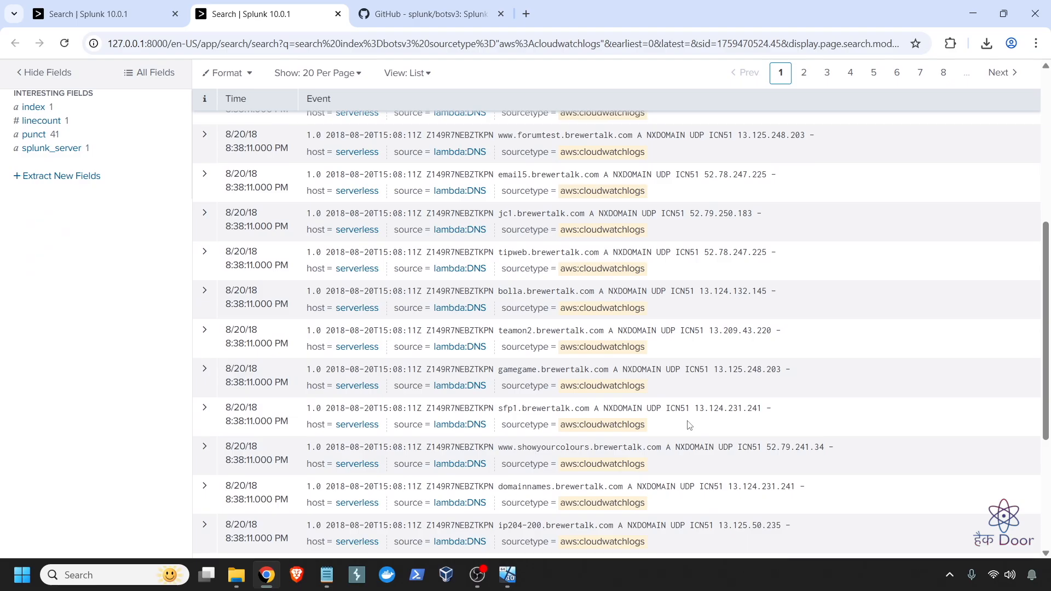
pyautogui.scroll(6, 689, 425)
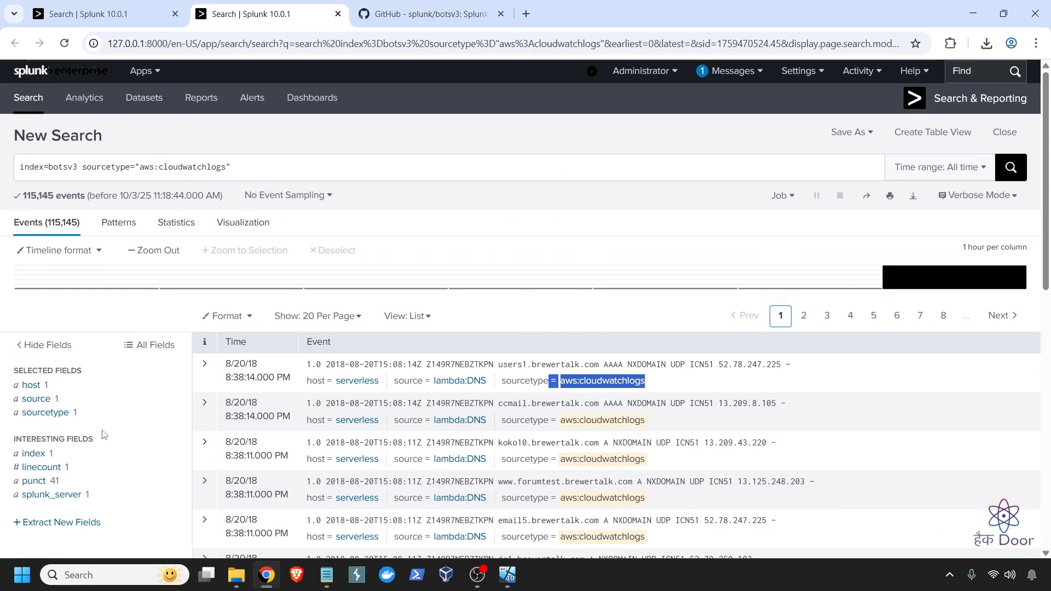
# Go back to the top sourcetype search and open the Splunk home page in a new browser tab.
pyautogui.click(106, 16)
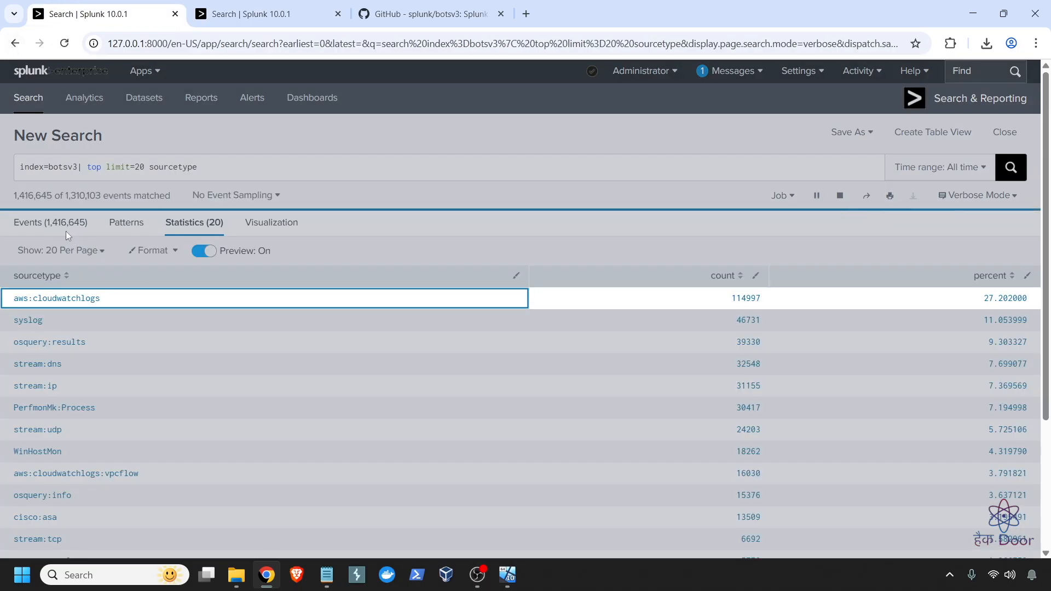
pyautogui.rightClick(54, 73)
pyautogui.click(38, 71)
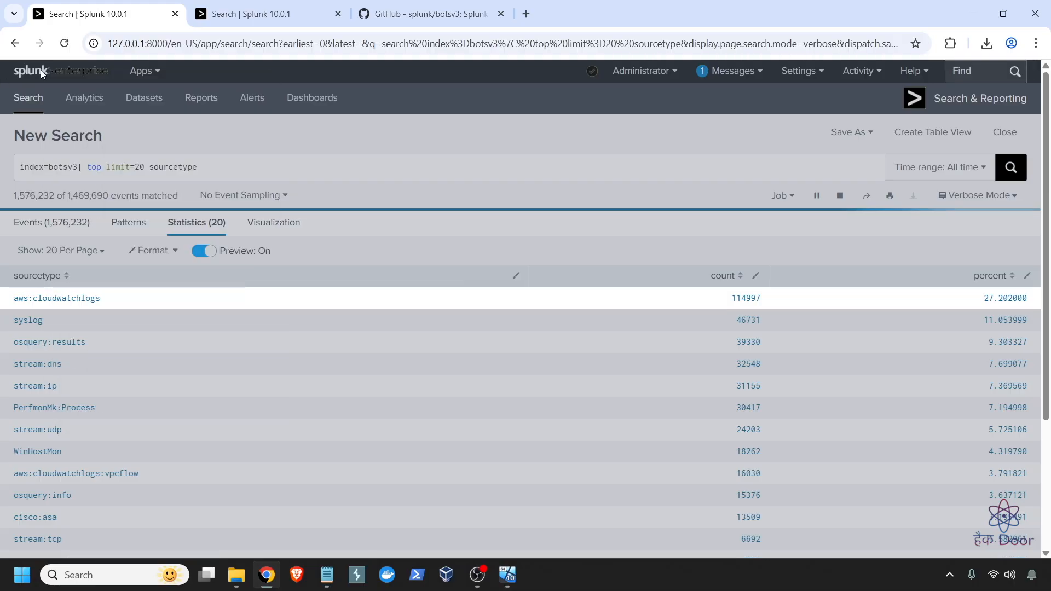
pyautogui.hotkey('ctrl', 'Tab')
pyautogui.rightClick(64, 69)
pyautogui.click(104, 79)
pyautogui.click(437, 23)
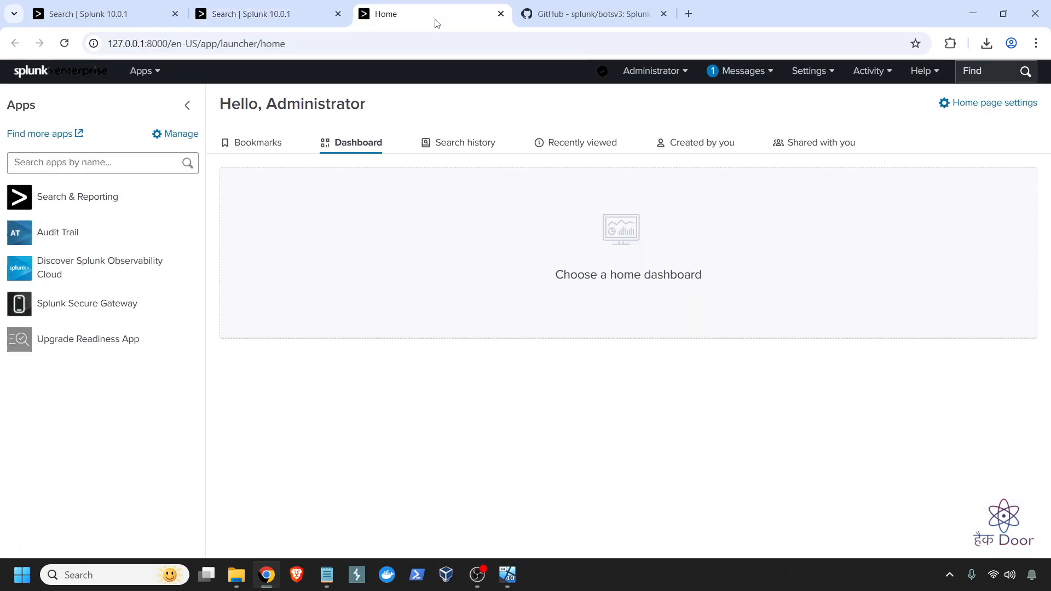
# Open Search & Reporting, reload the index=botsv3 query from the search history, and run it over All time.
pyautogui.click(98, 204)
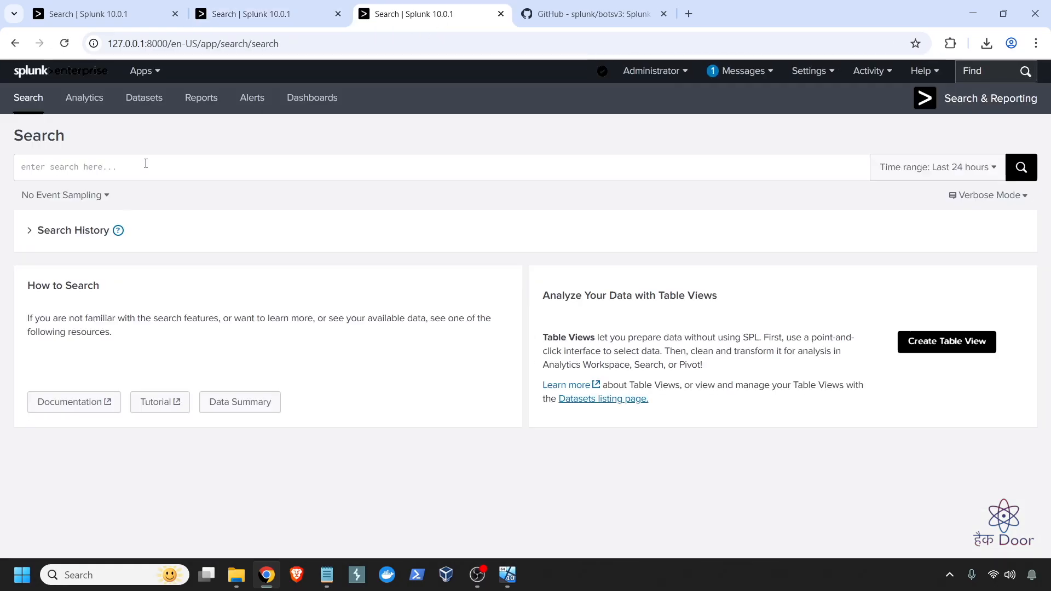
pyautogui.click(136, 164)
pyautogui.click(68, 234)
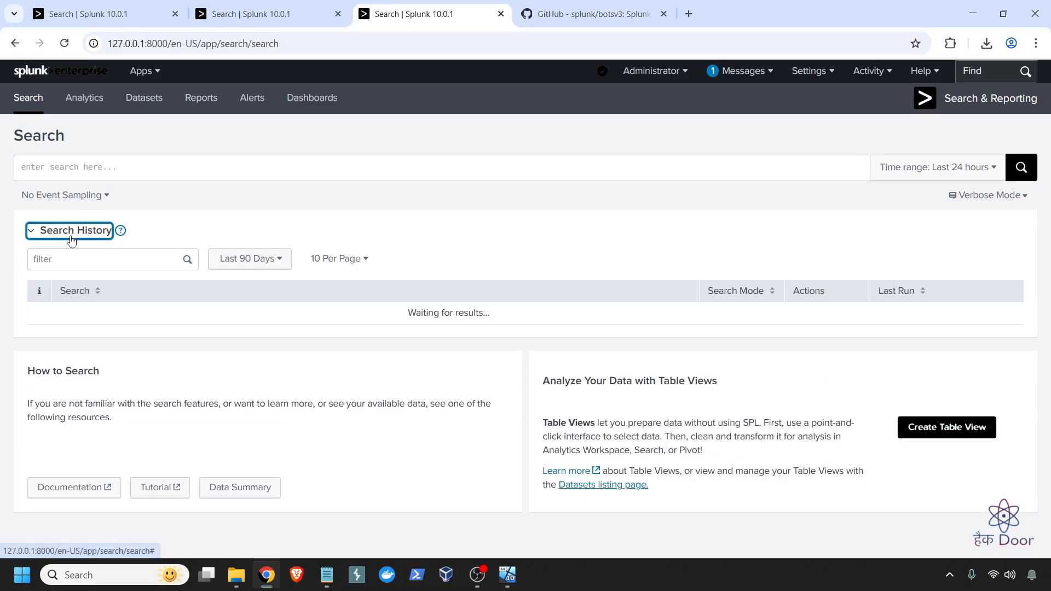
pyautogui.click(100, 362)
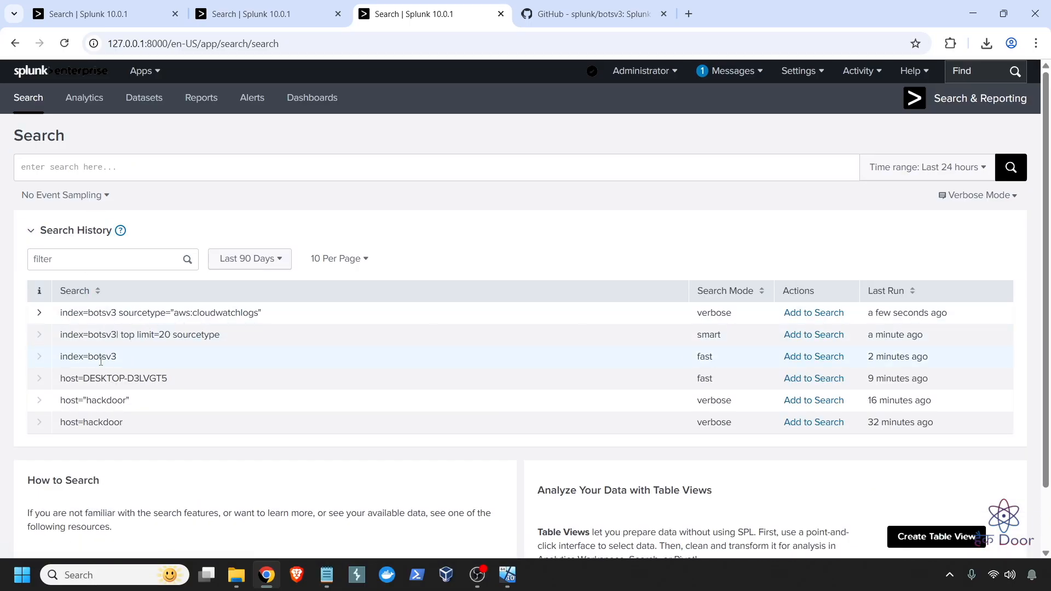
pyautogui.click(827, 367)
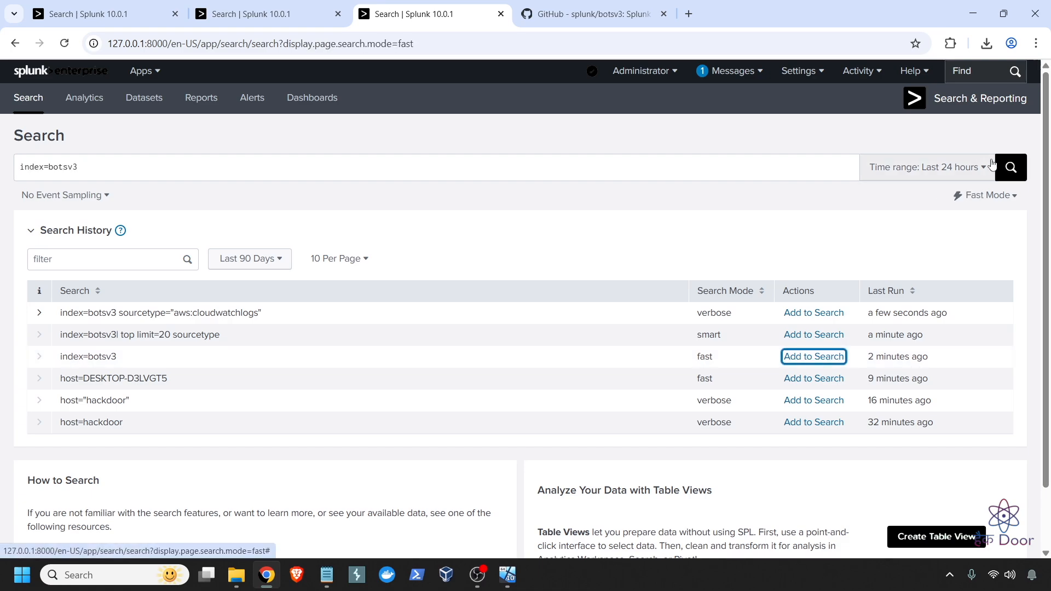
pyautogui.click(970, 171)
pyautogui.click(905, 242)
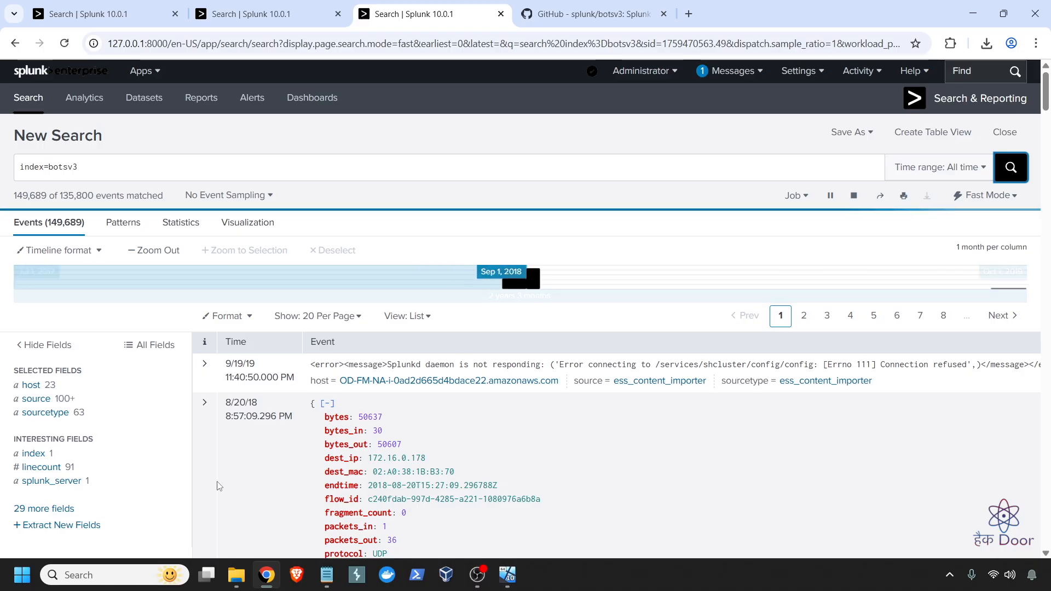
# Review the top values of the sourcetype field and narrow the botsv3 search to the syslog sourcetype.
pyautogui.click(57, 414)
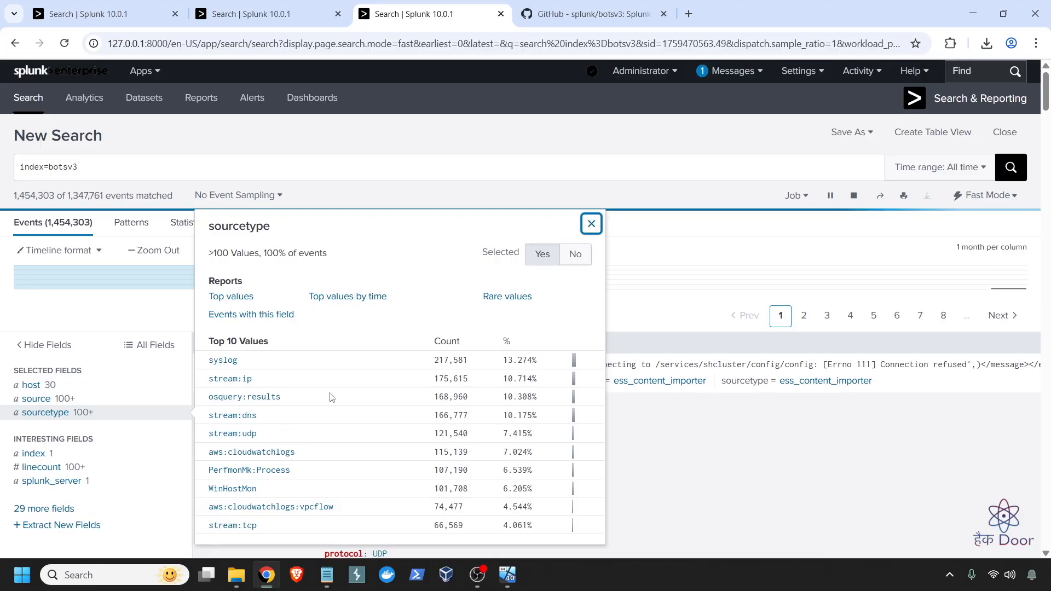
pyautogui.scroll(-1, 332, 397)
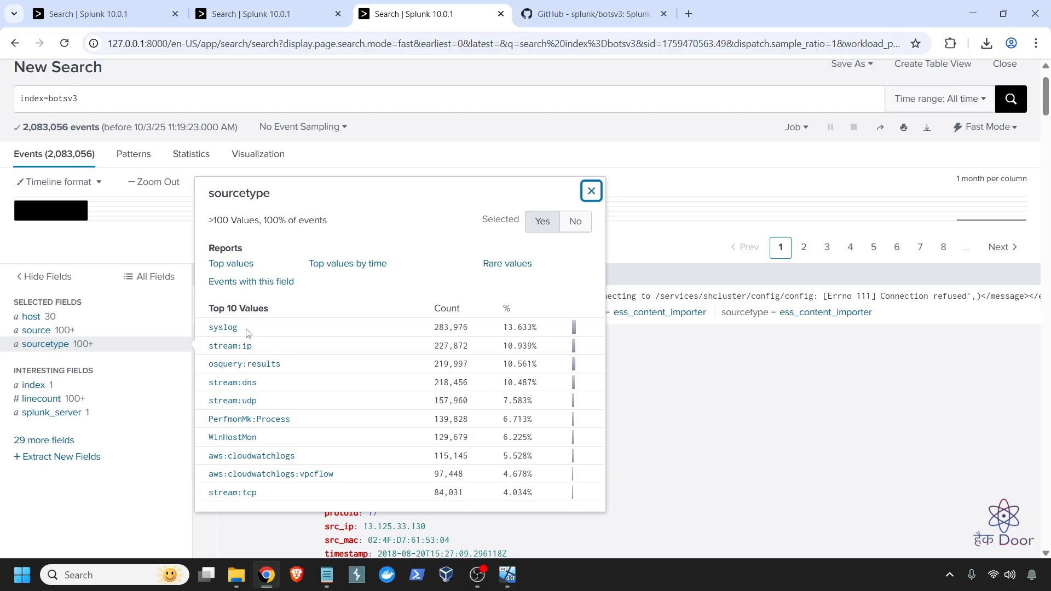
pyautogui.click(232, 331)
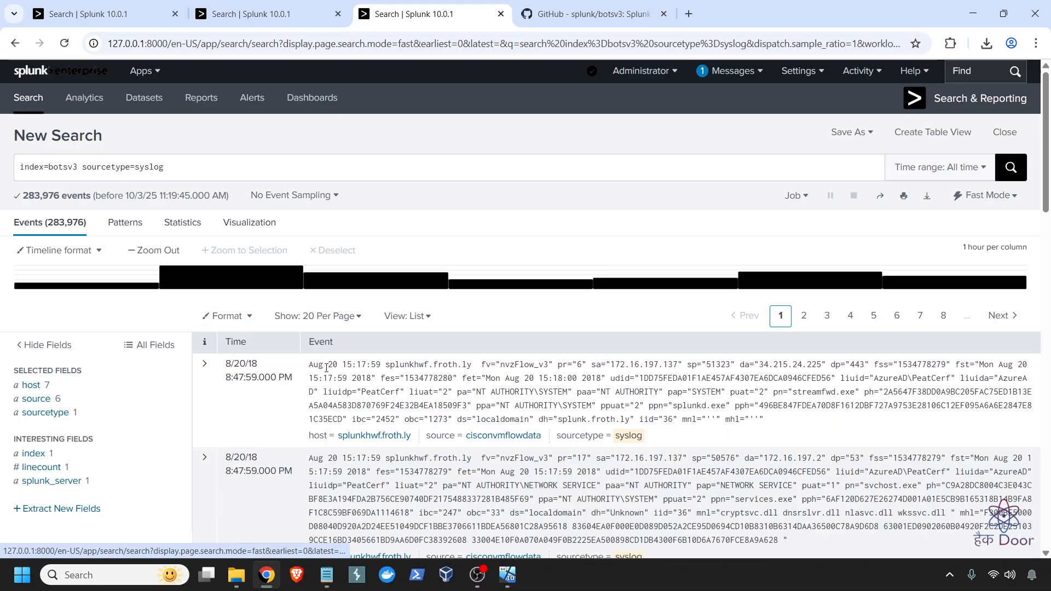
# Look through the syslog events, checking the host value of the first entry.
pyautogui.scroll(-1, 377, 377)
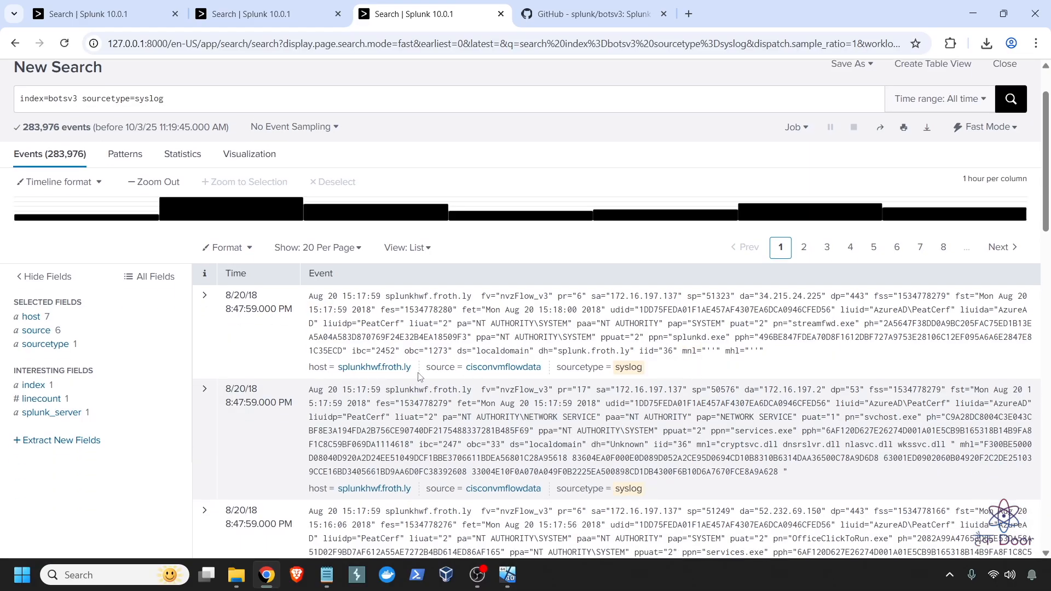
pyautogui.moveTo(350, 364); pyautogui.dragTo(412, 367)
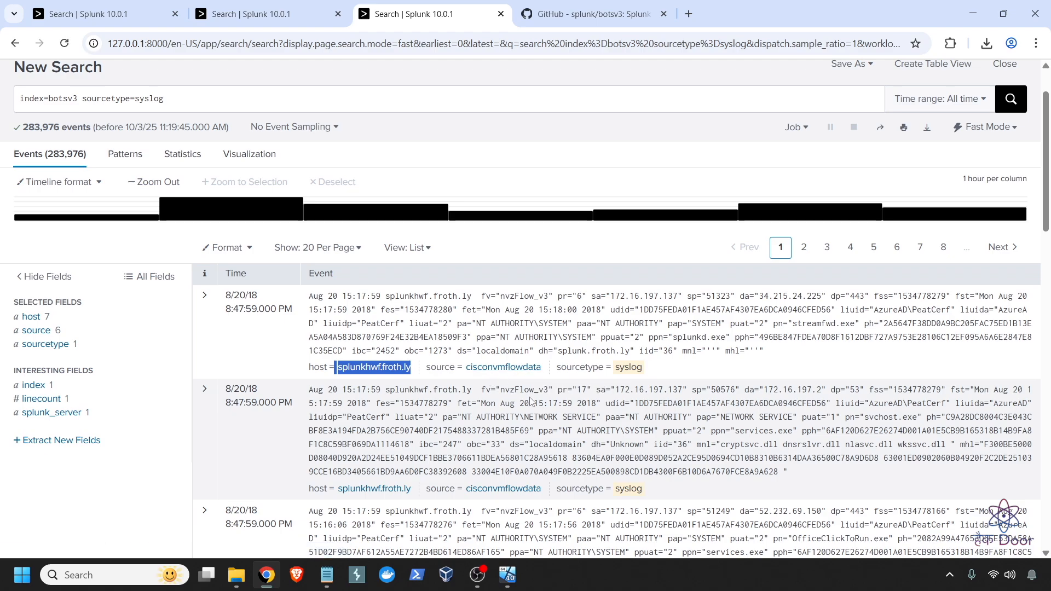
pyautogui.scroll(-4, 530, 401)
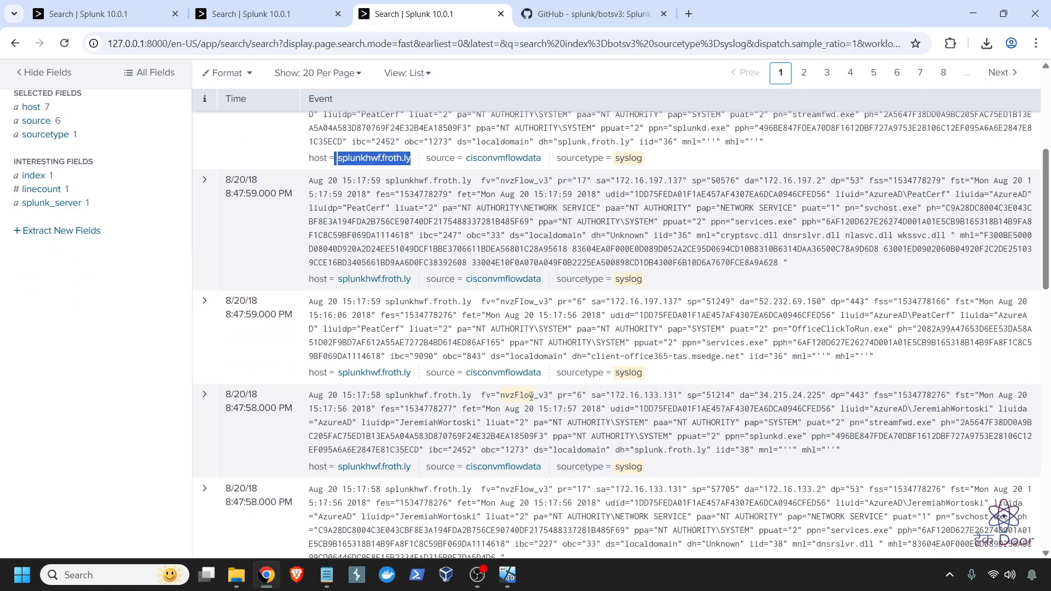
pyautogui.scroll(5, 531, 396)
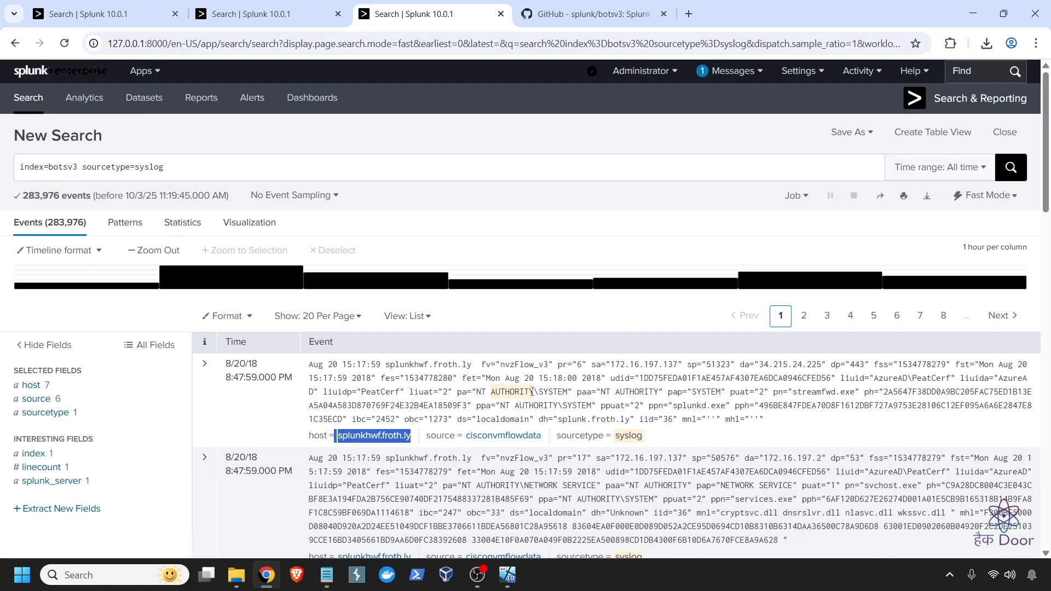